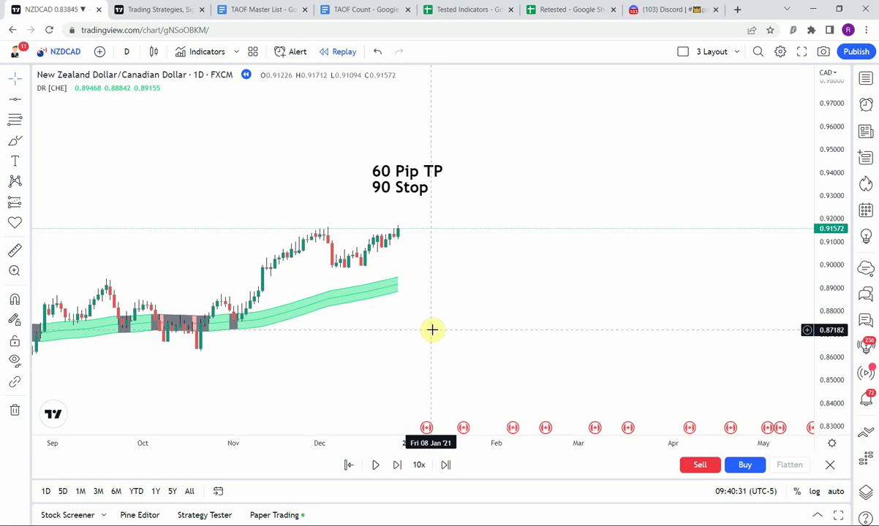
# Review the strategy, indicator and retest counts in the TAOF Count document and return to the NZDCAD chart.
pyautogui.click(345, 10)
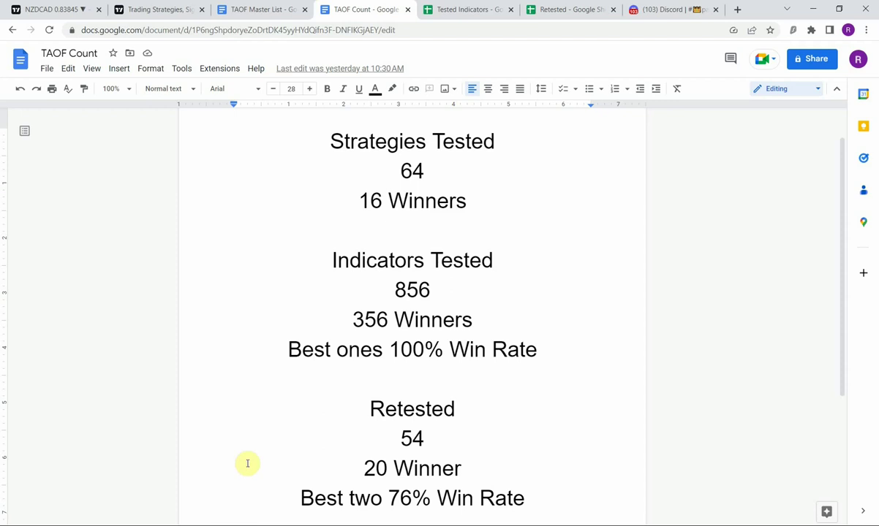
pyautogui.click(34, 9)
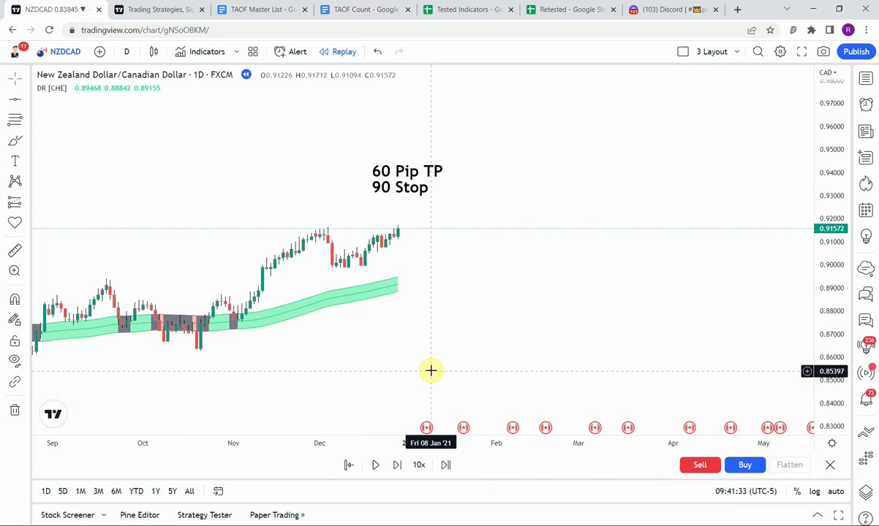
# Examine the daily NZDCAD candles against the DR indicator band across April to December 2020.
pyautogui.moveTo(304, 378); pyautogui.dragTo(422, 342)
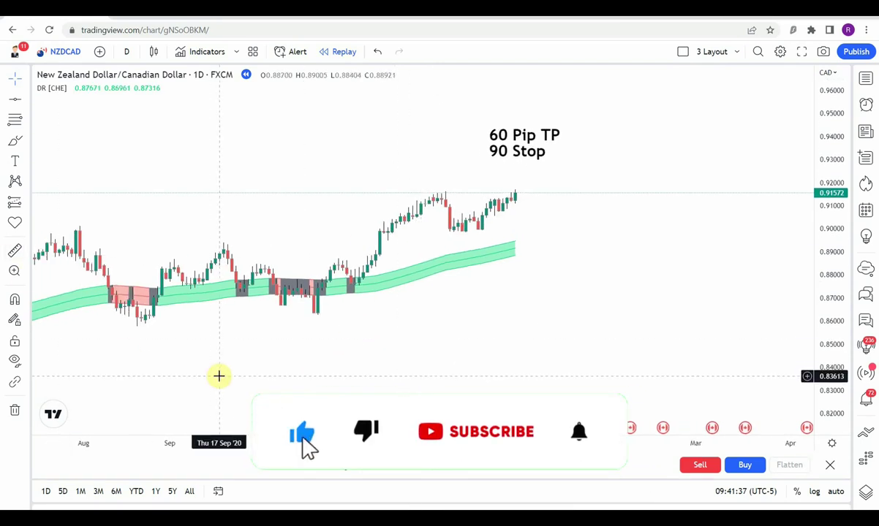
pyautogui.moveTo(204, 379); pyautogui.dragTo(391, 366)
pyautogui.moveTo(336, 356); pyautogui.dragTo(344, 376)
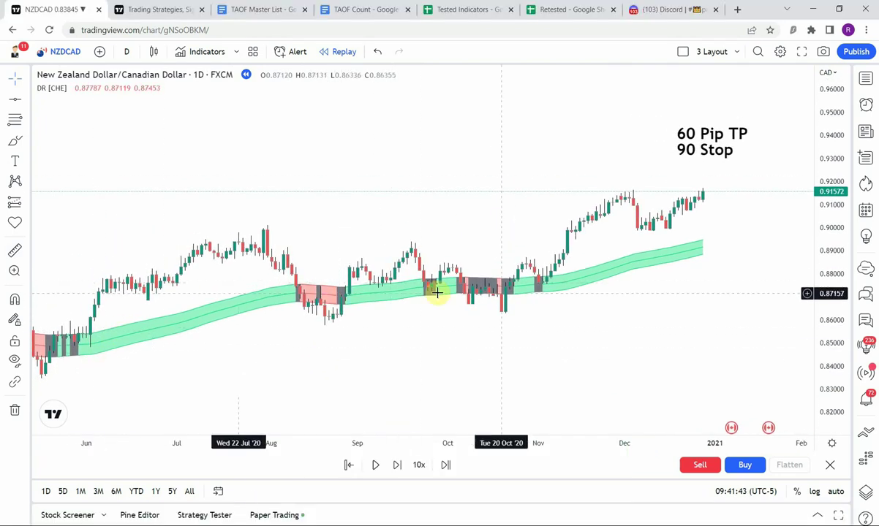
pyautogui.moveTo(131, 424); pyautogui.dragTo(253, 401)
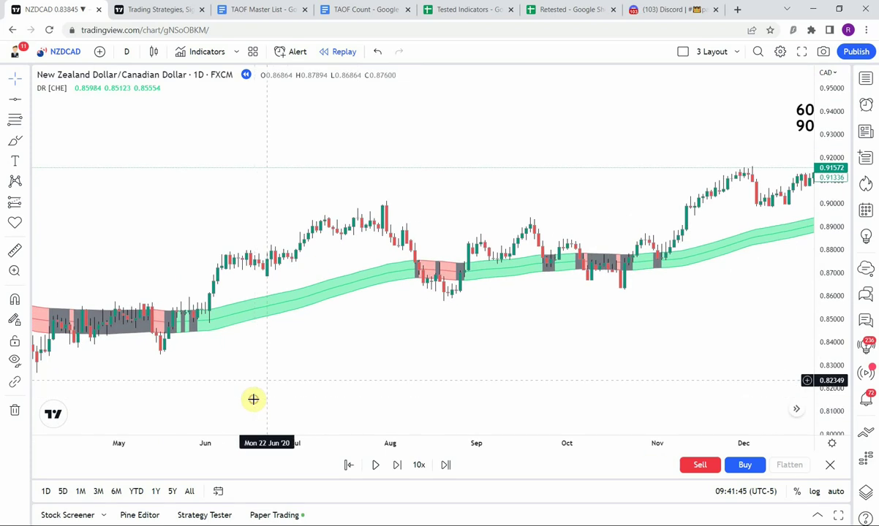
pyautogui.moveTo(232, 337); pyautogui.dragTo(293, 406)
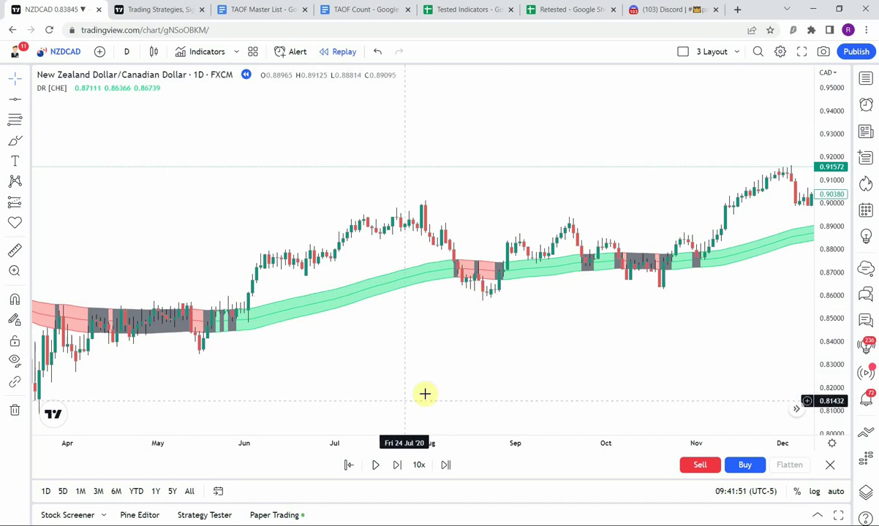
pyautogui.moveTo(176, 406); pyautogui.dragTo(151, 370)
pyautogui.moveTo(380, 330); pyautogui.dragTo(292, 350)
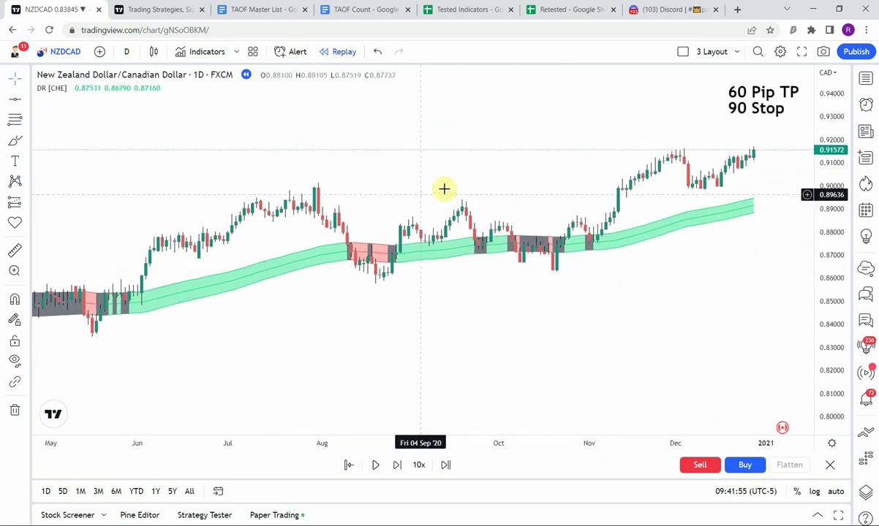
pyautogui.moveTo(539, 304); pyautogui.dragTo(471, 313)
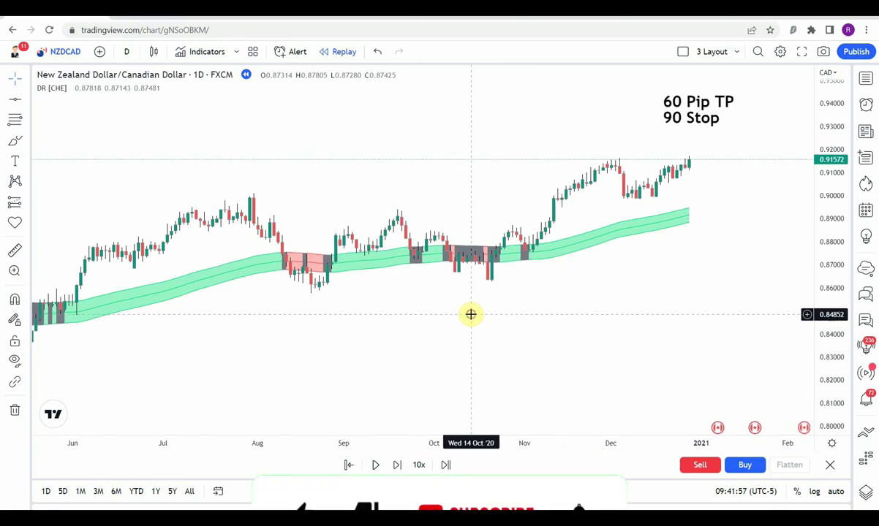
pyautogui.moveTo(261, 337); pyautogui.dragTo(461, 333)
pyautogui.moveTo(412, 360); pyautogui.dragTo(224, 366)
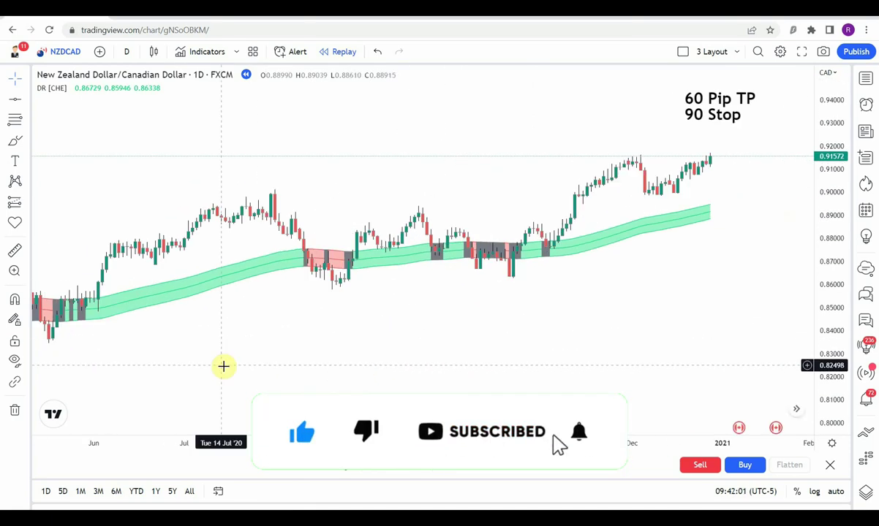
pyautogui.moveTo(480, 340); pyautogui.dragTo(504, 335)
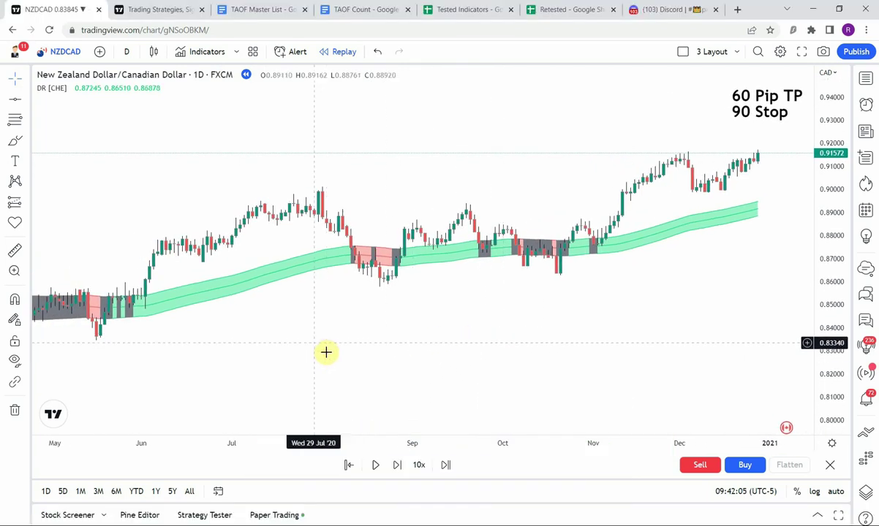
# Examine where price leaves the gray section of the DR band around late May 2020 and crosses it in August.
pyautogui.moveTo(244, 307); pyautogui.dragTo(298, 322)
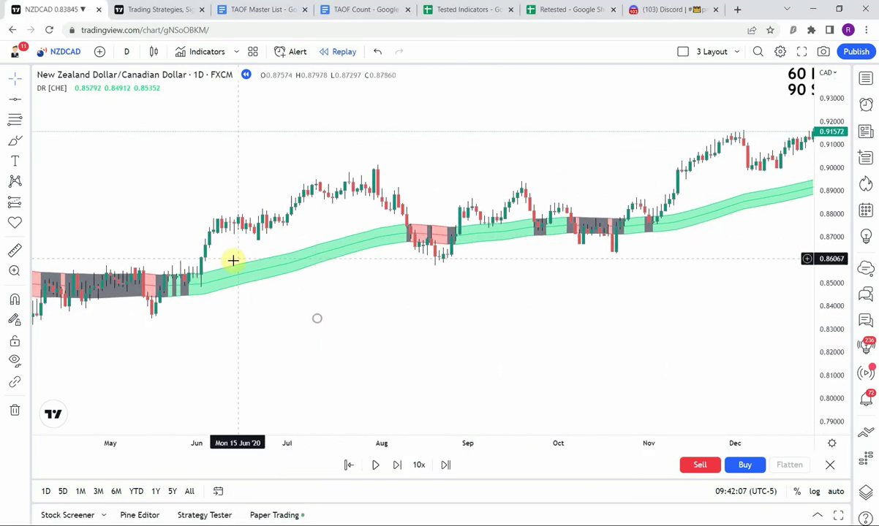
pyautogui.moveTo(390, 323); pyautogui.dragTo(317, 338)
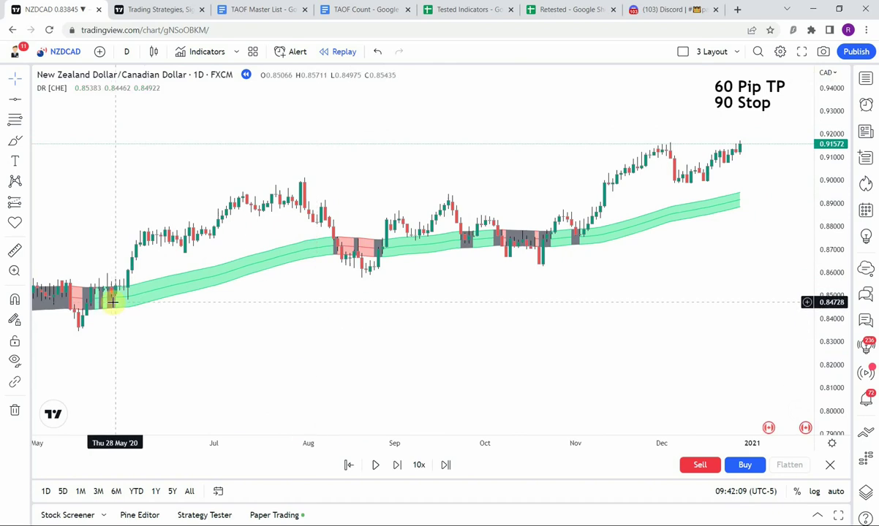
pyautogui.moveTo(238, 345); pyautogui.dragTo(311, 334)
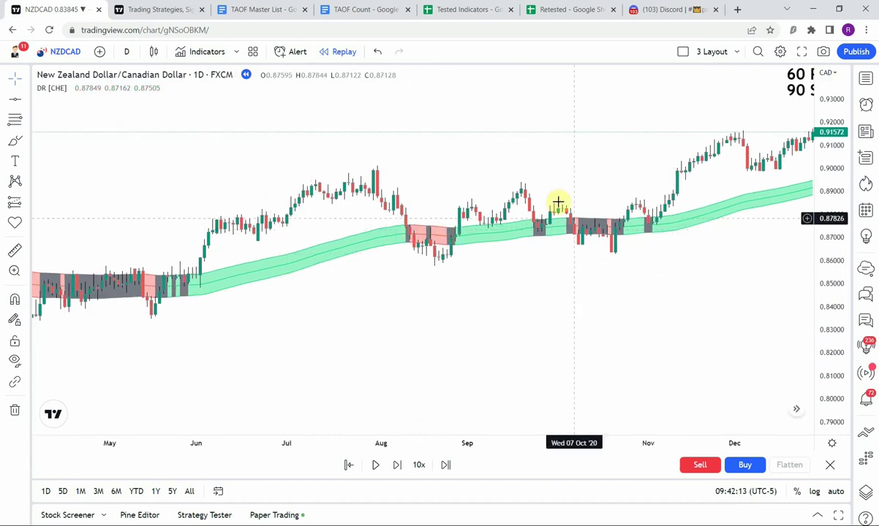
pyautogui.hscroll(-3, 431, 328)
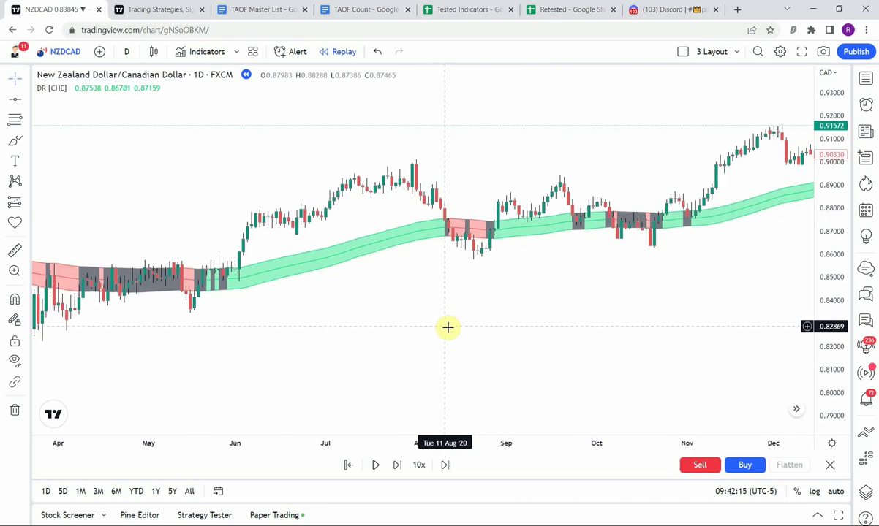
pyautogui.hscroll(5, 410, 315)
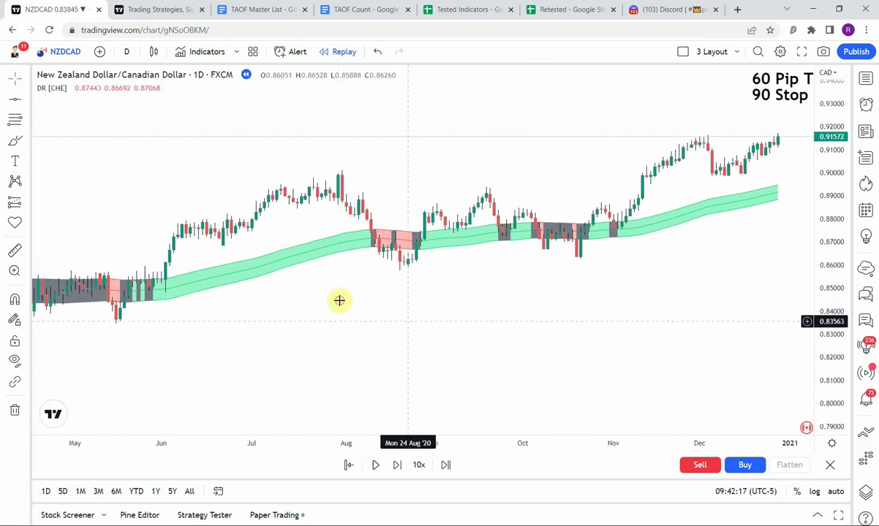
pyautogui.hscroll(-2, 401, 337)
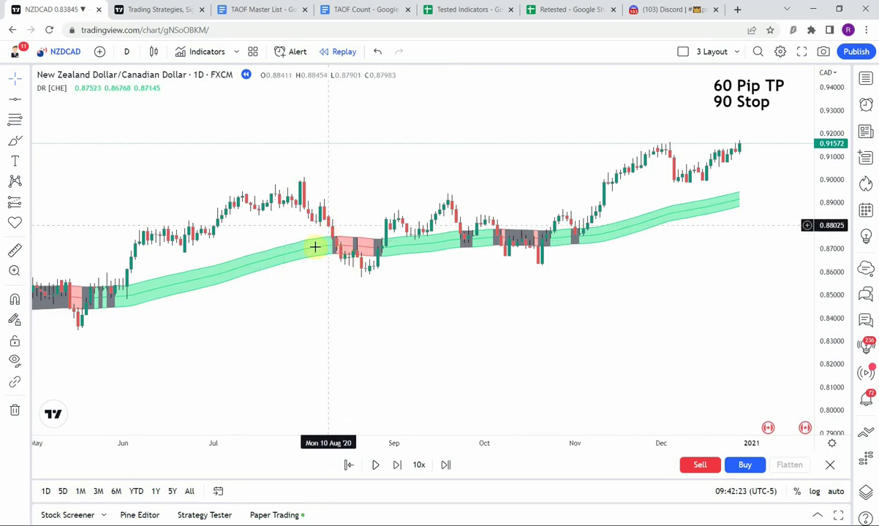
pyautogui.moveTo(353, 335); pyautogui.dragTo(393, 329)
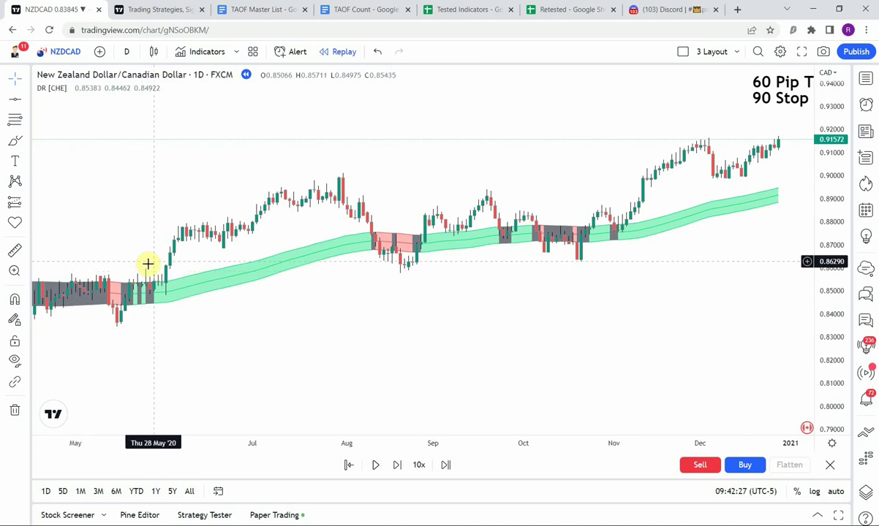
pyautogui.moveTo(225, 341); pyautogui.dragTo(248, 336)
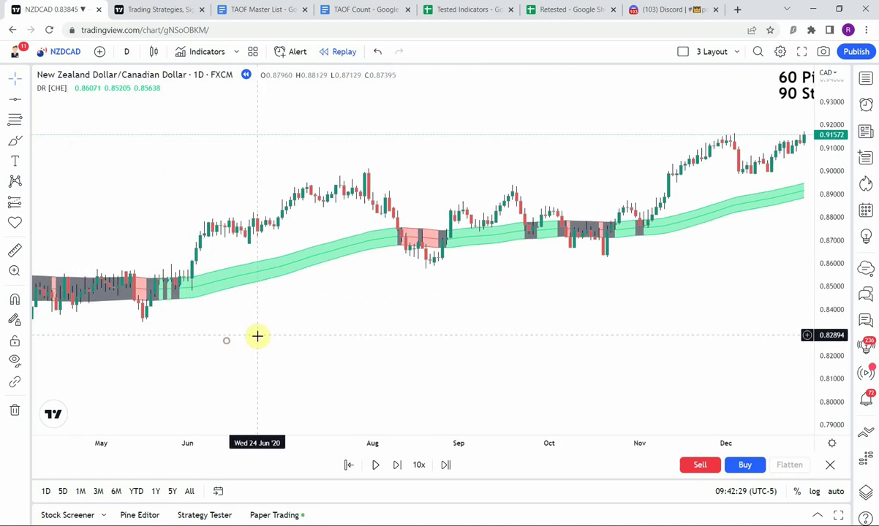
pyautogui.moveTo(348, 324); pyautogui.dragTo(279, 334)
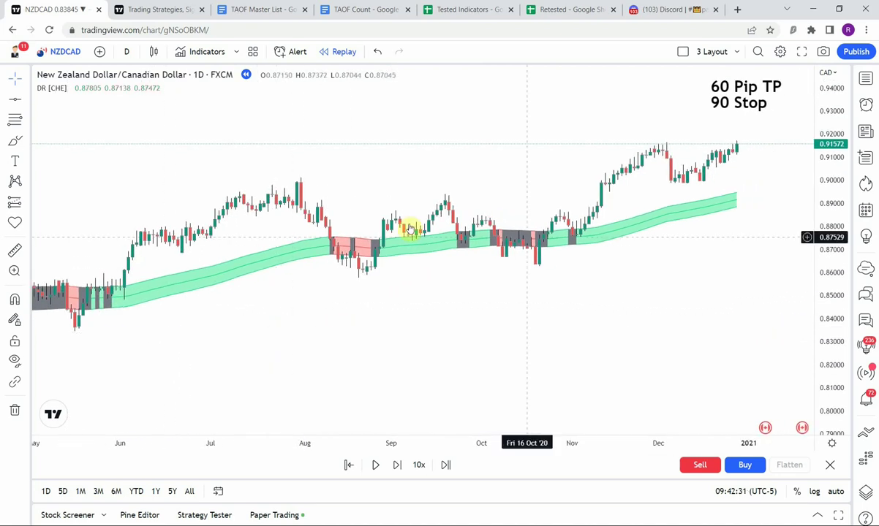
# Examine the gray and red sections of the DR band between August and November 2020.
pyautogui.moveTo(468, 321); pyautogui.dragTo(406, 341)
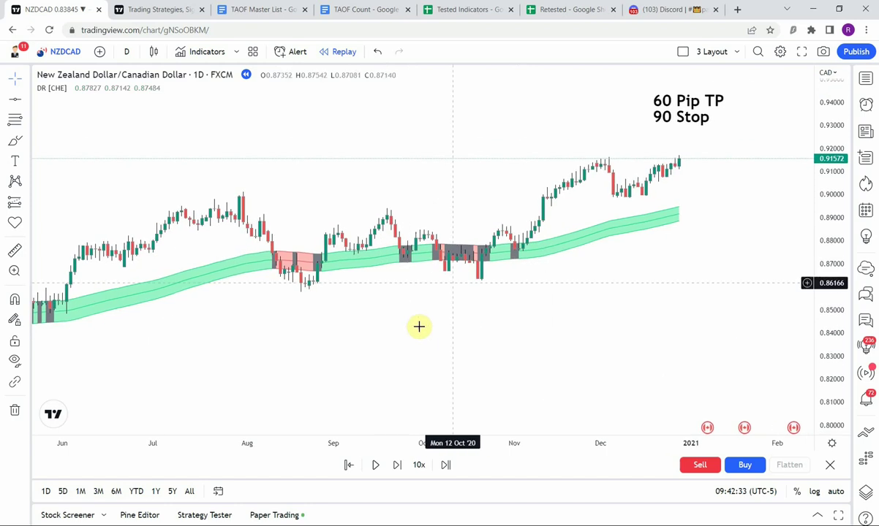
pyautogui.moveTo(508, 325); pyautogui.dragTo(491, 322)
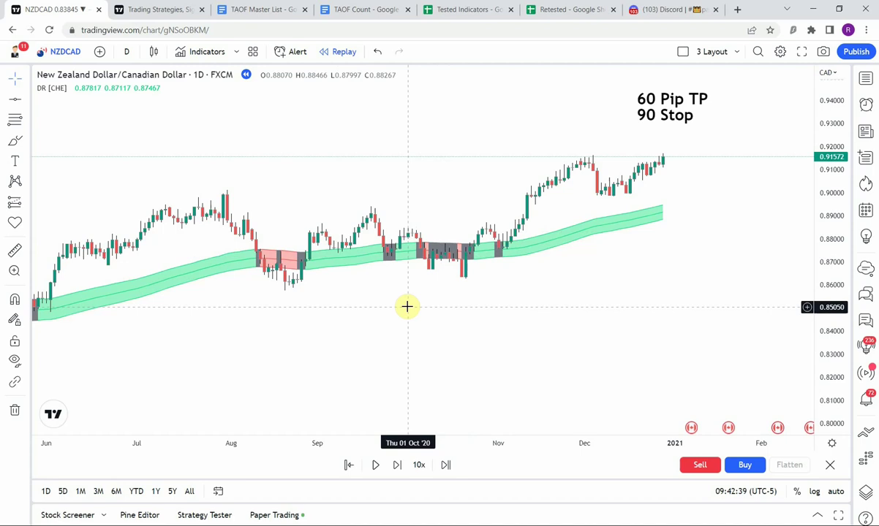
pyautogui.moveTo(490, 297); pyautogui.dragTo(446, 306)
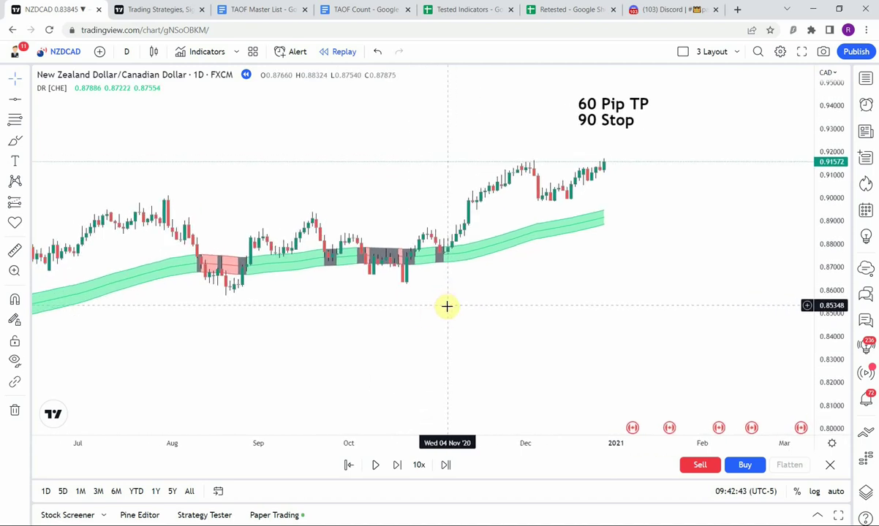
pyautogui.moveTo(275, 334); pyautogui.dragTo(313, 326)
pyautogui.moveTo(449, 348); pyautogui.dragTo(391, 361)
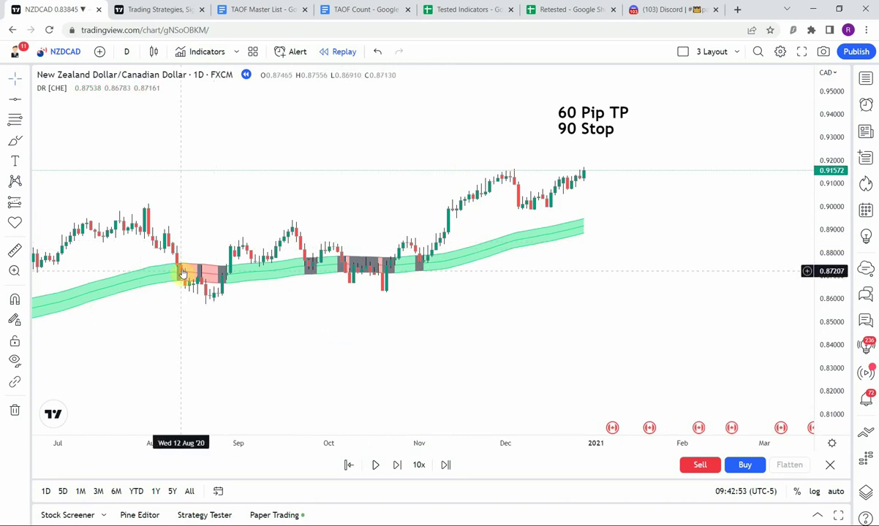
# Play the bar replay forward to mid-March 2021, where price closes below the DR band, and pause it.
pyautogui.moveTo(529, 296); pyautogui.dragTo(422, 298)
pyautogui.click(377, 465)
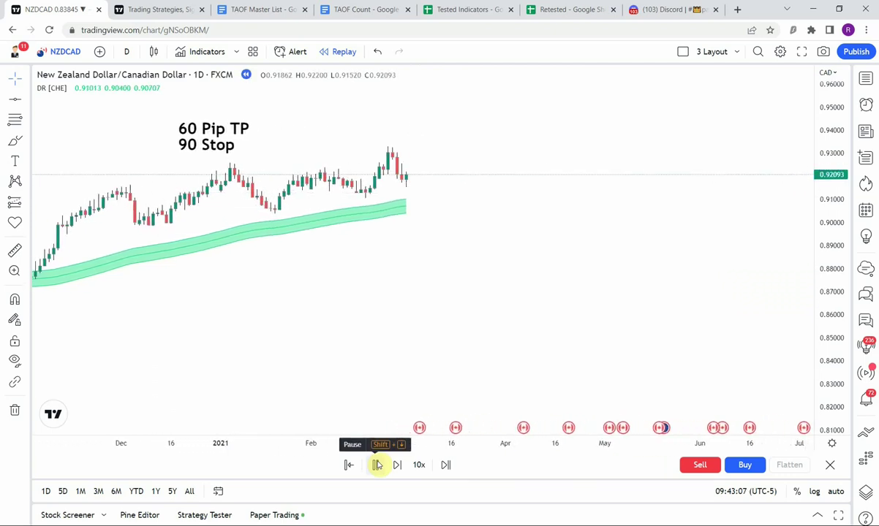
pyautogui.click(377, 465)
pyautogui.moveTo(466, 321); pyautogui.dragTo(372, 345)
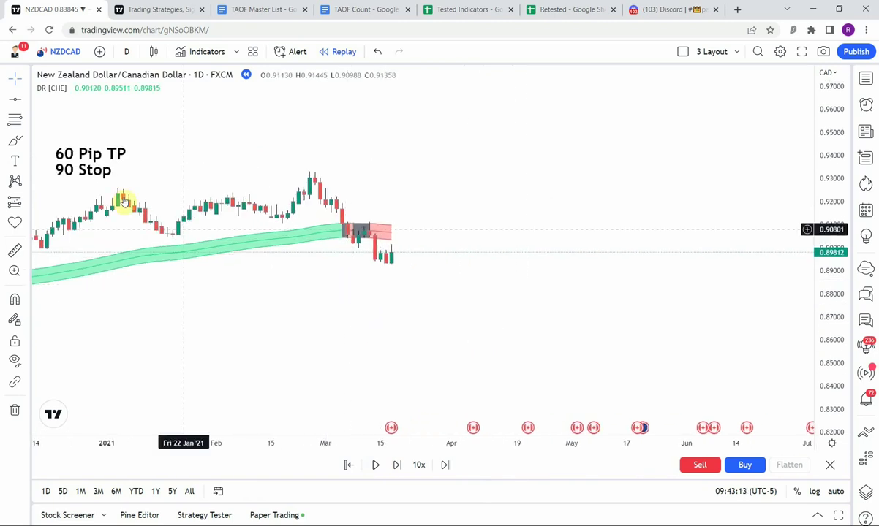
# Mark the Mon 08 Mar '21 candle below the gray band section with a vertical line.
pyautogui.click(25, 100)
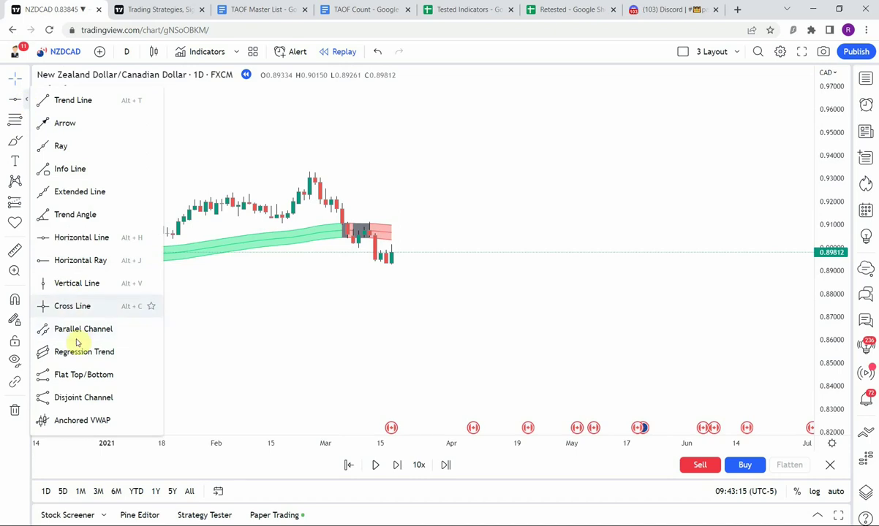
pyautogui.click(74, 281)
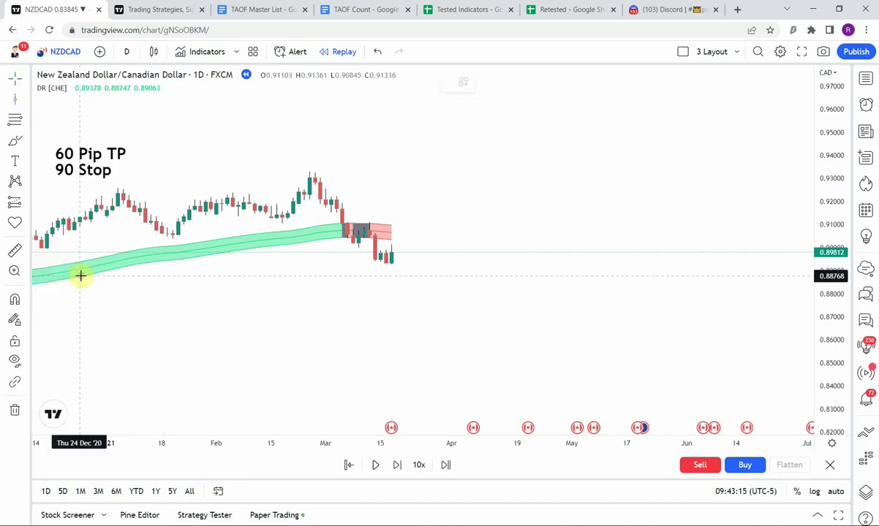
pyautogui.click(350, 276)
pyautogui.hscroll(-3, 529, 300)
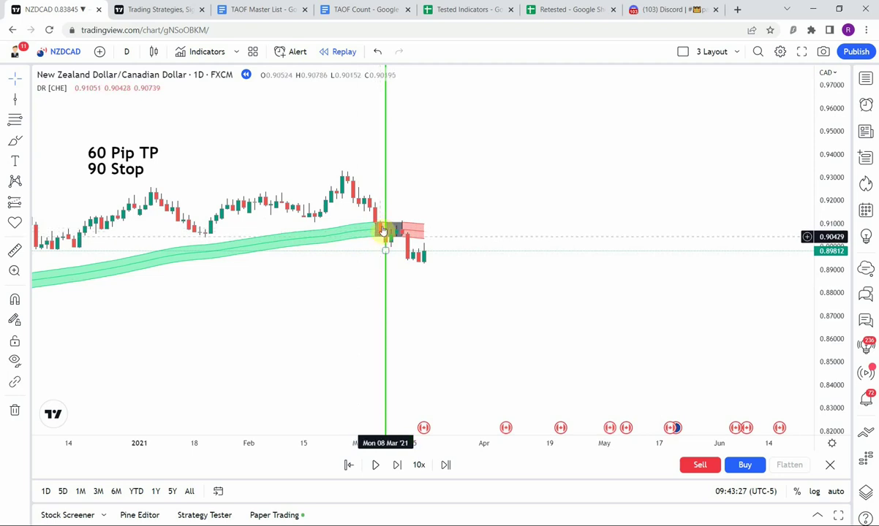
pyautogui.moveTo(434, 315); pyautogui.dragTo(431, 308)
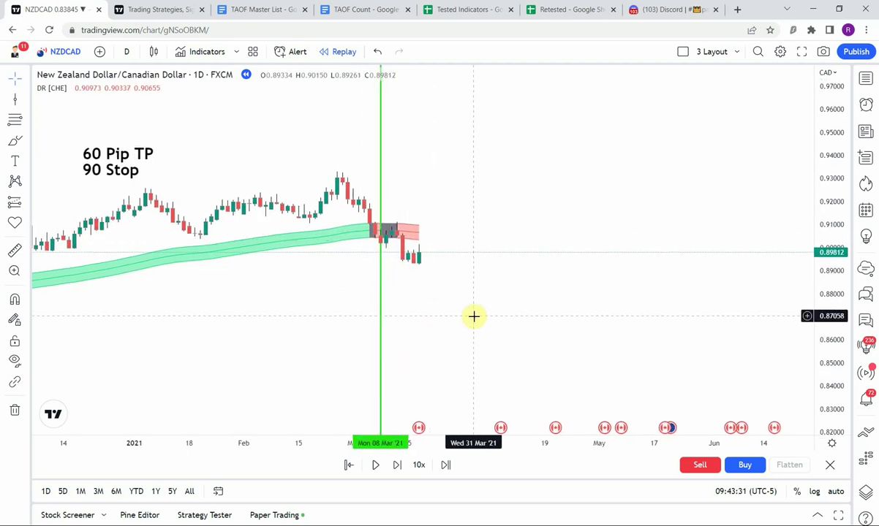
# Measure the price distance from the 8 March 2021 candle's close up to just above the DR band.
pyautogui.click(17, 253)
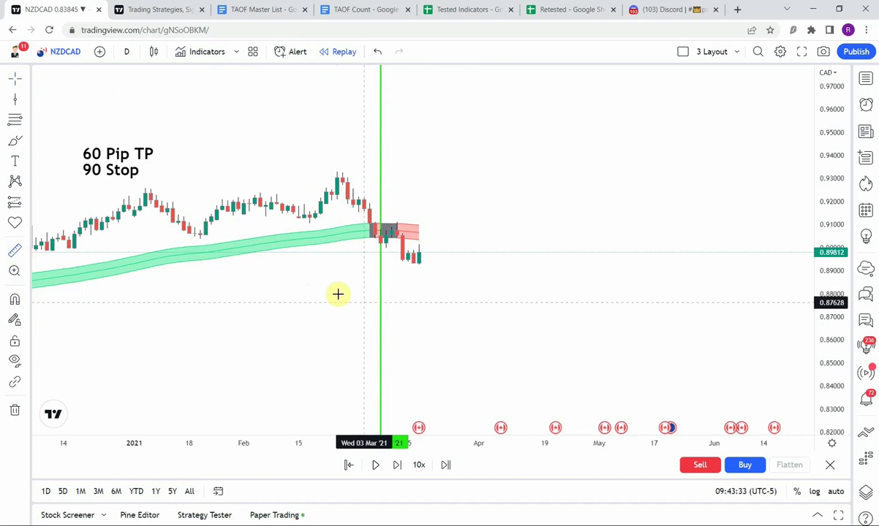
pyautogui.click(362, 243)
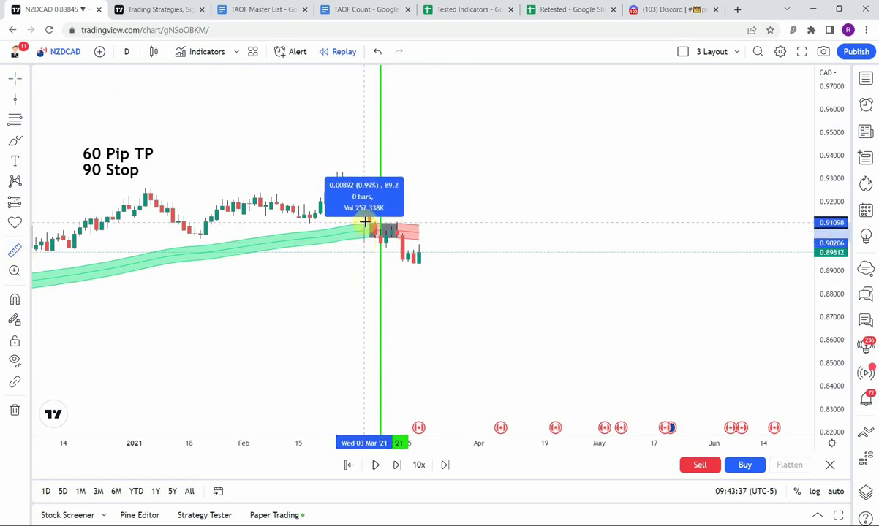
pyautogui.click(365, 222)
# Hide the DR indicator to view the bare candles around 8 March 2021, and show it again.
pyautogui.scroll(3, 434, 363)
pyautogui.moveTo(405, 362); pyautogui.dragTo(614, 342)
pyautogui.scroll(2, 430, 347)
pyautogui.scroll(3, 465, 340)
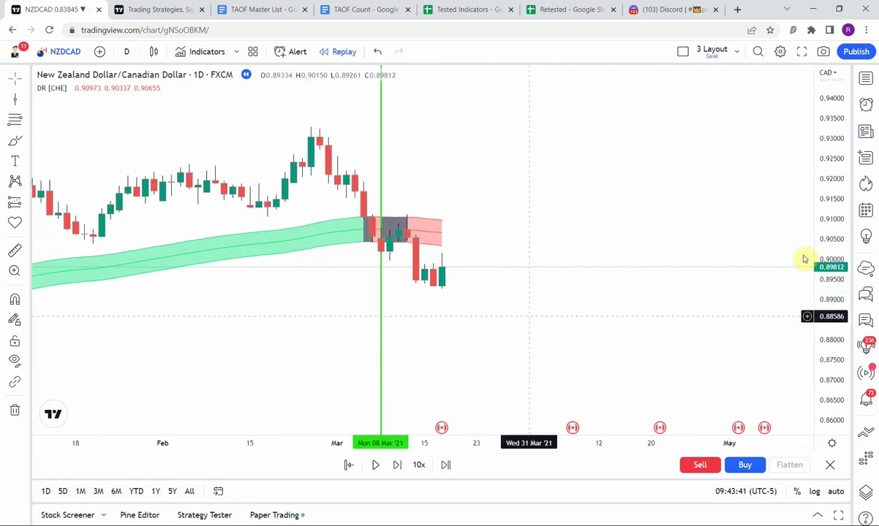
pyautogui.moveTo(465, 340); pyautogui.dragTo(526, 340)
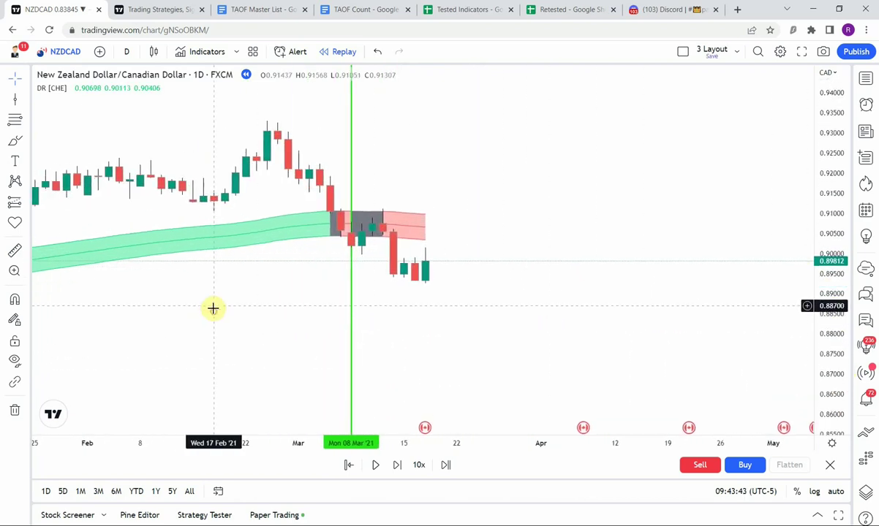
pyautogui.click(76, 88)
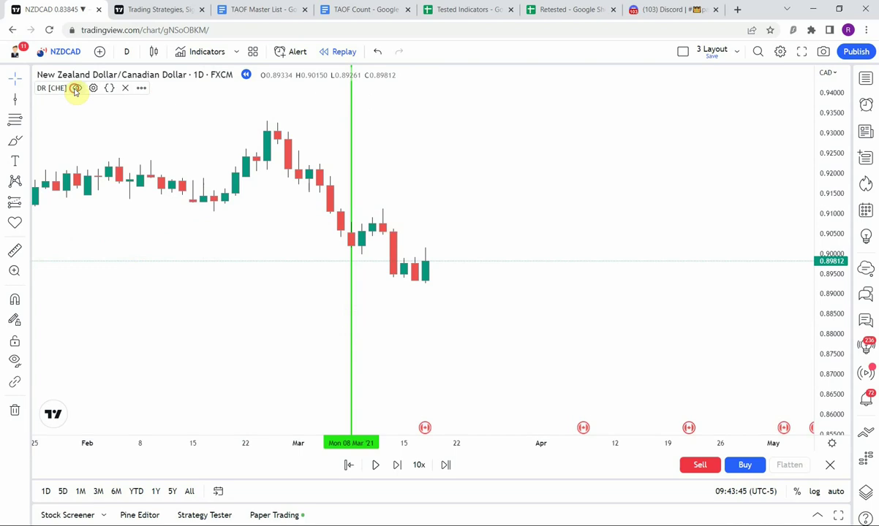
pyautogui.click(75, 88)
# Measure about 91 pips upward from the 8 March 2021 candle's close to check the stop level against the following candles.
pyautogui.click(14, 253)
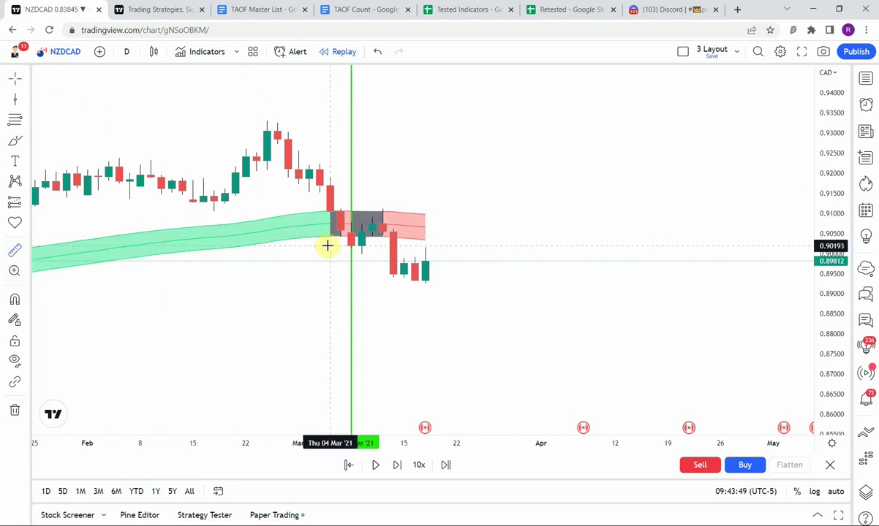
pyautogui.click(327, 246)
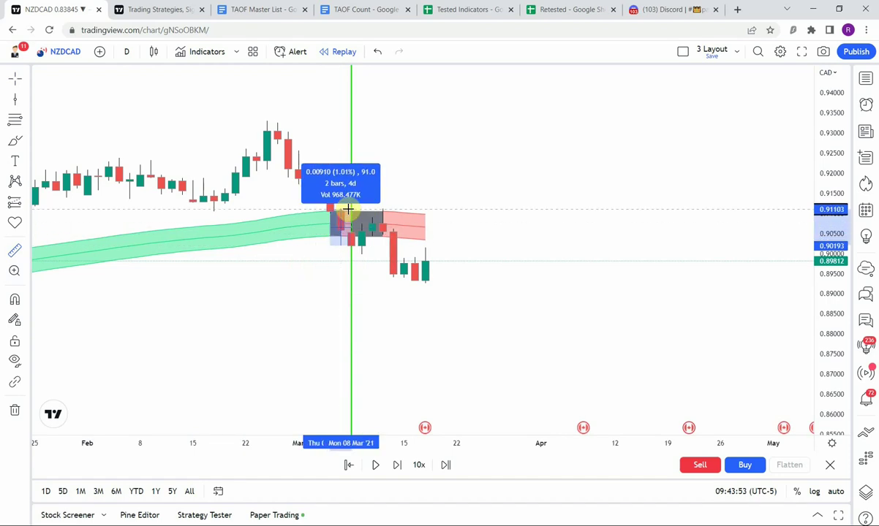
pyautogui.click(397, 286)
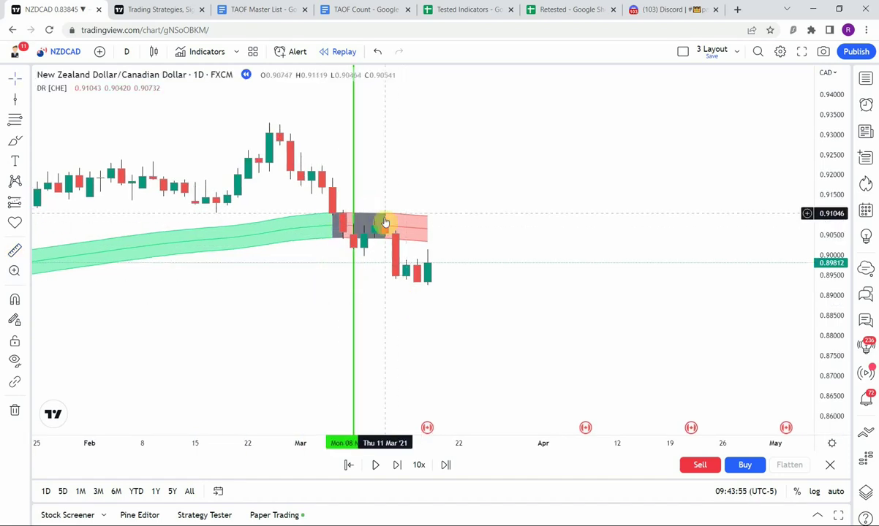
pyautogui.moveTo(401, 355); pyautogui.dragTo(396, 345)
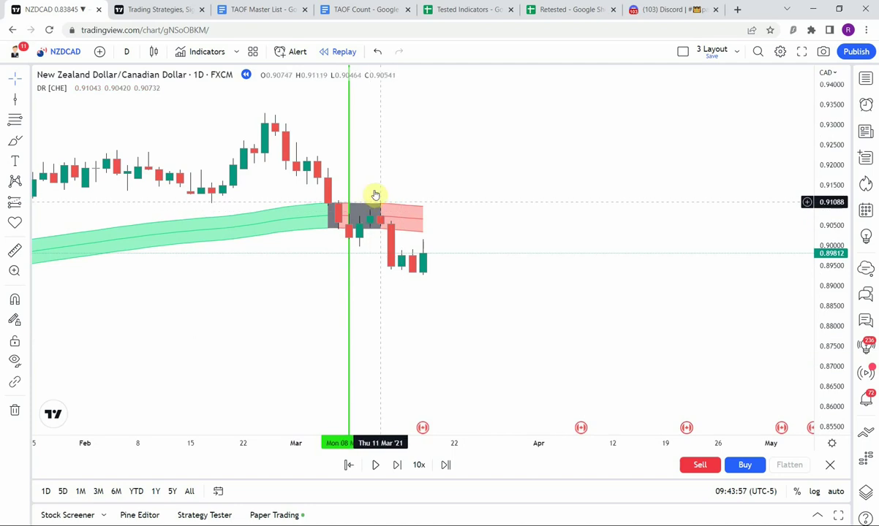
# Recolor the Mon 08 Mar '21 vertical line red.
pyautogui.click(350, 285)
pyautogui.click(482, 84)
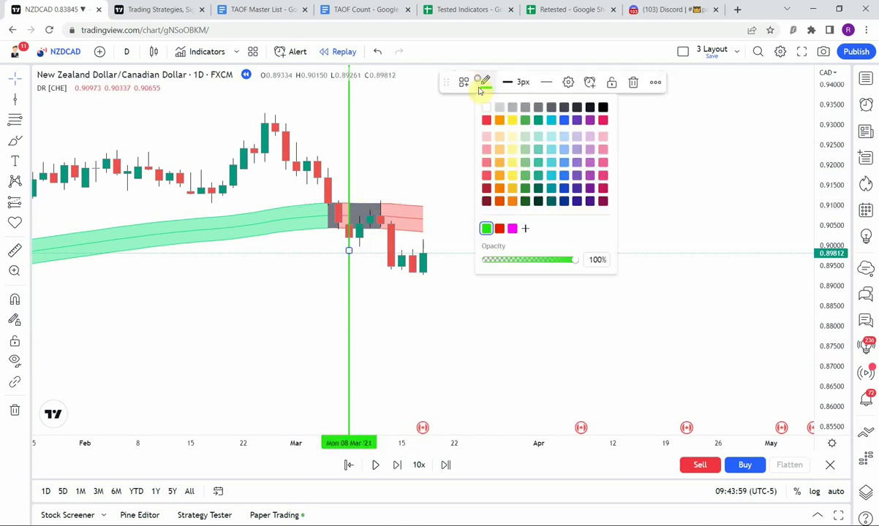
pyautogui.click(500, 229)
pyautogui.click(532, 330)
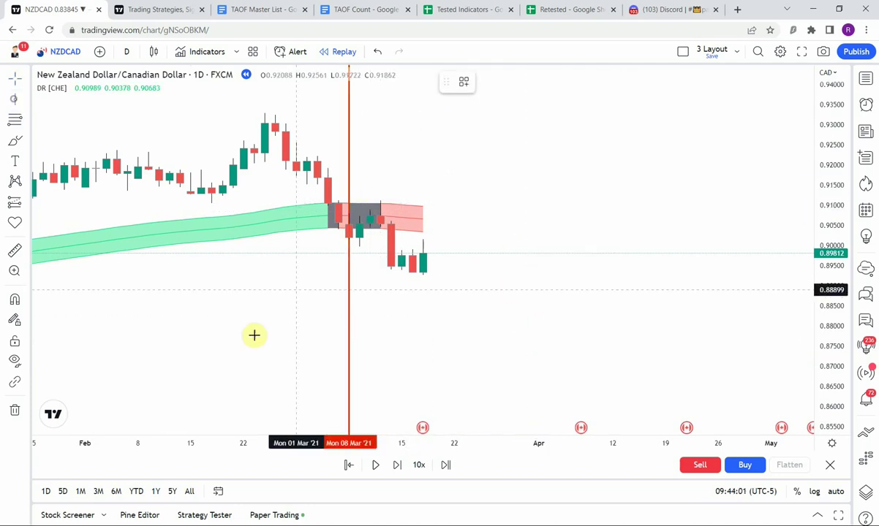
# Mark the Fri 12 Mar '21 candle that closes below the DR band with a red vertical line.
pyautogui.click(387, 288)
pyautogui.click(532, 310)
pyautogui.moveTo(827, 146); pyautogui.dragTo(828, 241)
pyautogui.scroll(-1, 633, 333)
pyautogui.moveTo(559, 333); pyautogui.dragTo(522, 326)
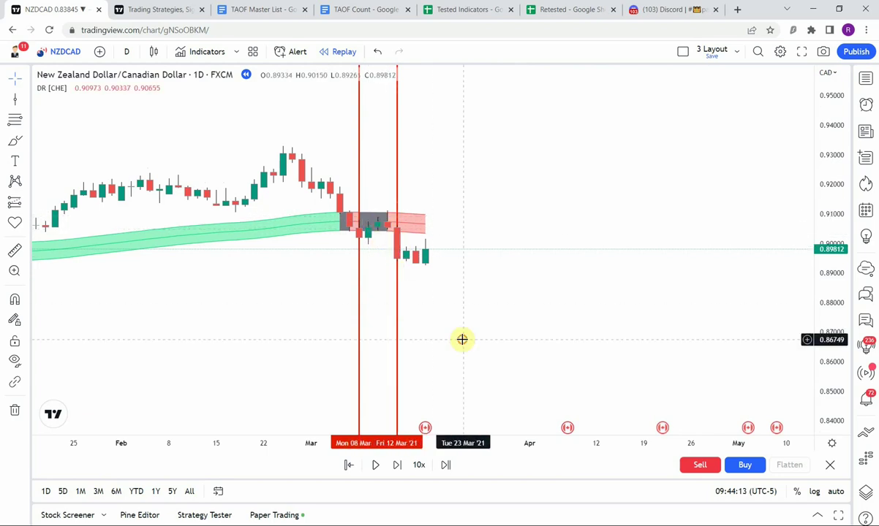
pyautogui.moveTo(462, 340); pyautogui.dragTo(458, 329)
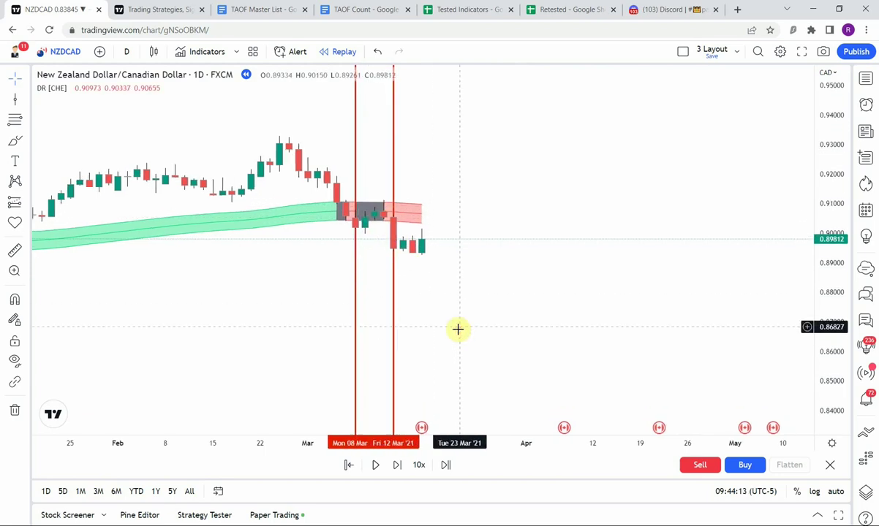
# Step the bar replay forward candle by candle to the end of March 2021.
pyautogui.click(395, 465)
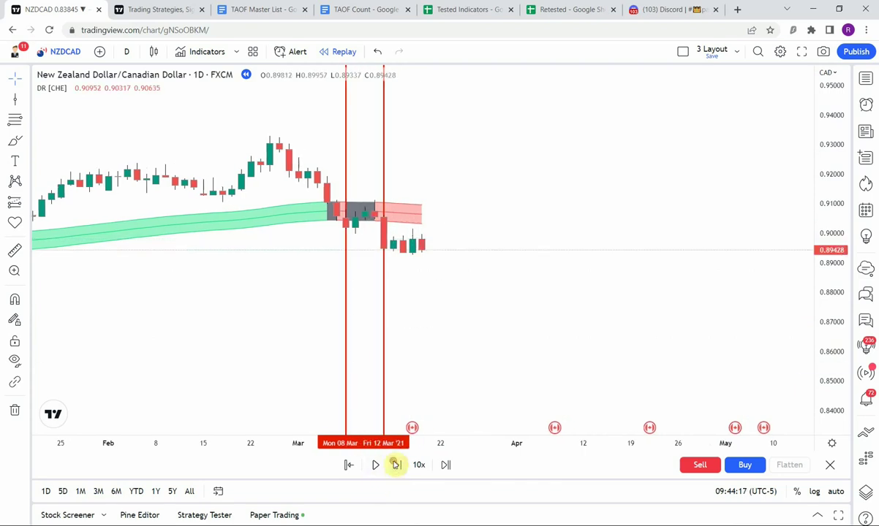
pyautogui.click(395, 466)
pyautogui.doubleClick(395, 465)
pyautogui.click(394, 466)
pyautogui.doubleClick(395, 466)
pyautogui.click(395, 466)
pyautogui.doubleClick(395, 466)
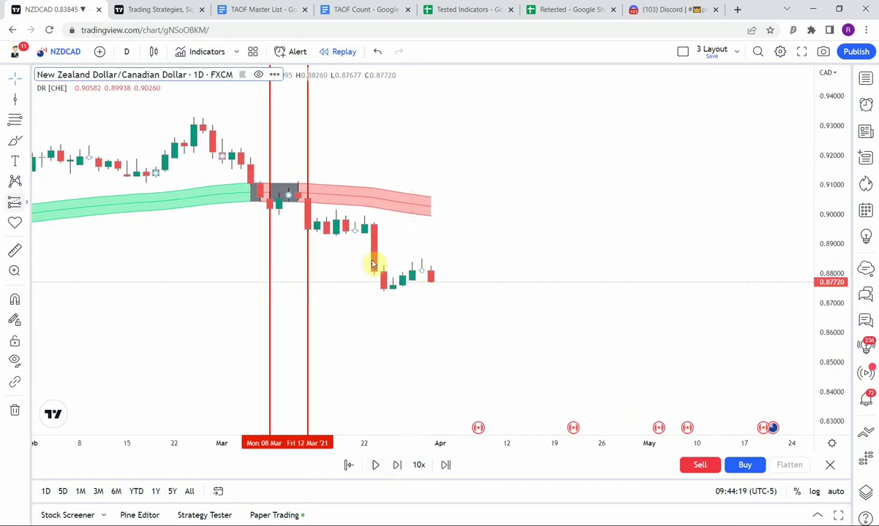
# Measure from the 12 March 2021 candle's close to check the trade's stop and target distances.
pyautogui.click(280, 230)
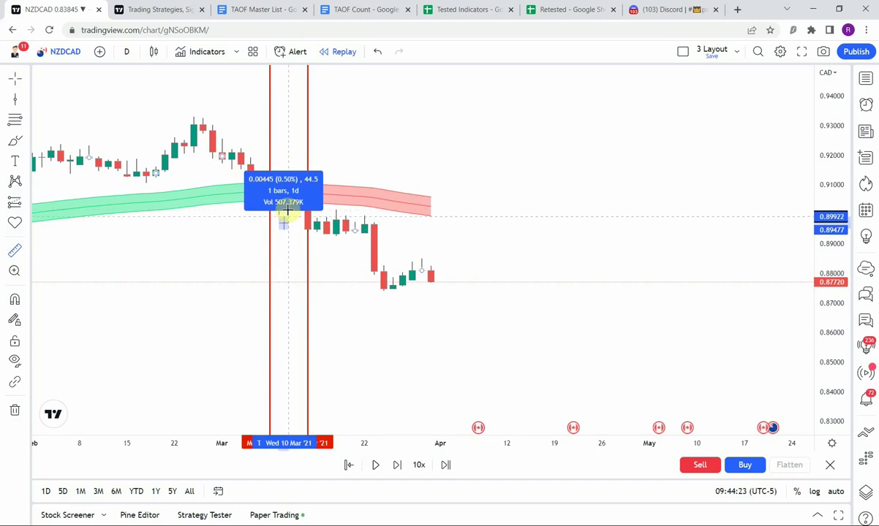
pyautogui.click(296, 291)
pyautogui.click(430, 324)
pyautogui.click(305, 307)
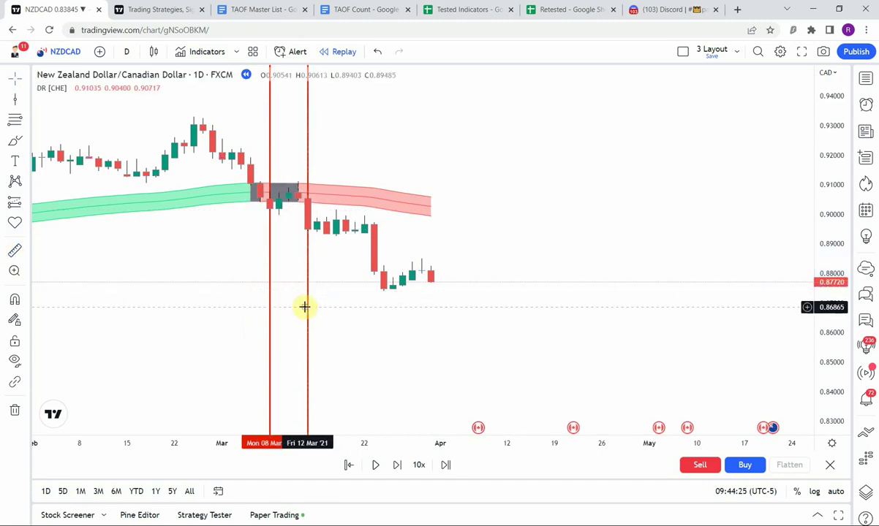
# Recolor the Fri 12 Mar '21 vertical line green.
pyautogui.click(308, 313)
pyautogui.click(485, 81)
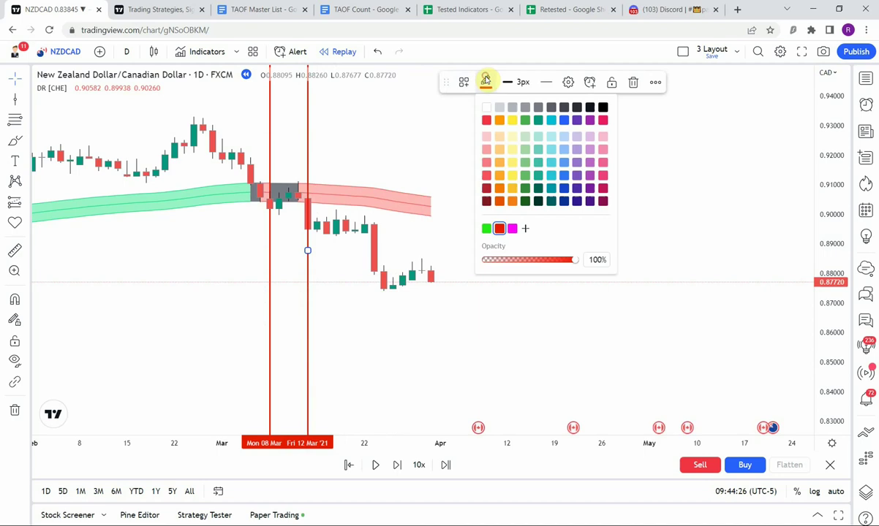
pyautogui.click(486, 228)
pyautogui.click(540, 289)
# Play the bar replay forward to late April 2021, where price crosses back over the DR band, and pause it.
pyautogui.scroll(-1, 512, 296)
pyautogui.moveTo(829, 91); pyautogui.dragTo(827, 185)
pyautogui.scroll(-1, 706, 226)
pyautogui.moveTo(686, 223); pyautogui.dragTo(649, 221)
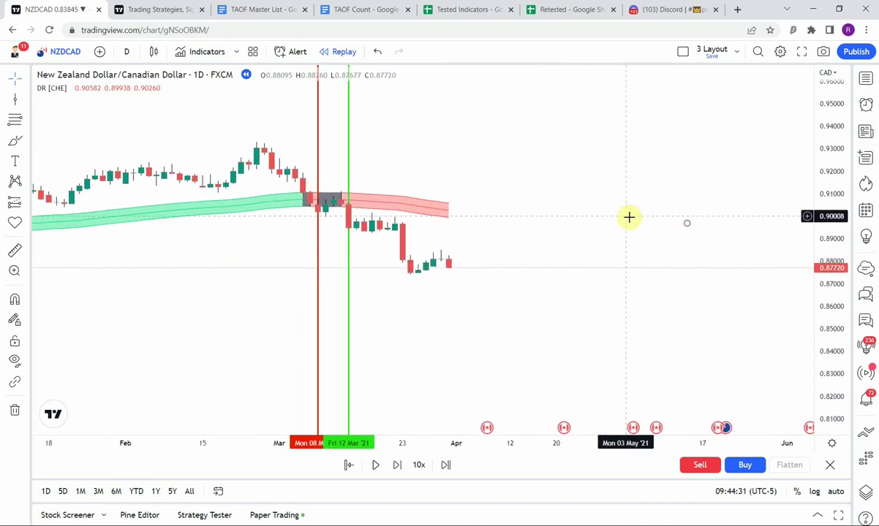
pyautogui.moveTo(472, 344); pyautogui.dragTo(418, 331)
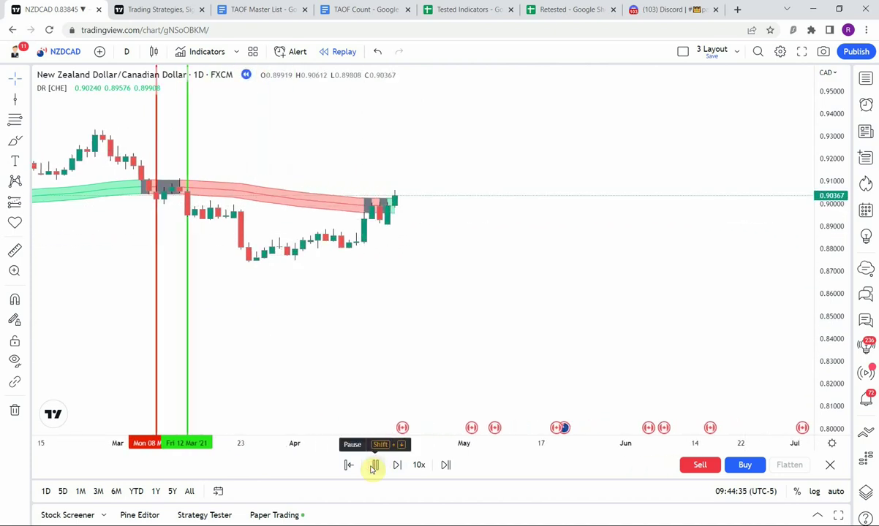
pyautogui.click(372, 465)
pyautogui.moveTo(405, 306); pyautogui.dragTo(422, 312)
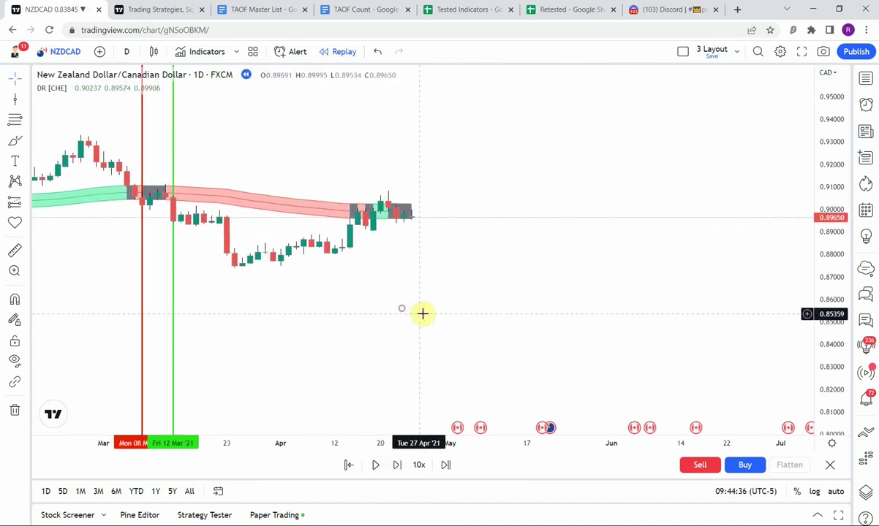
# Mark the Fri 16 Apr '21 candle at the gray band section with a green vertical line.
pyautogui.click(14, 99)
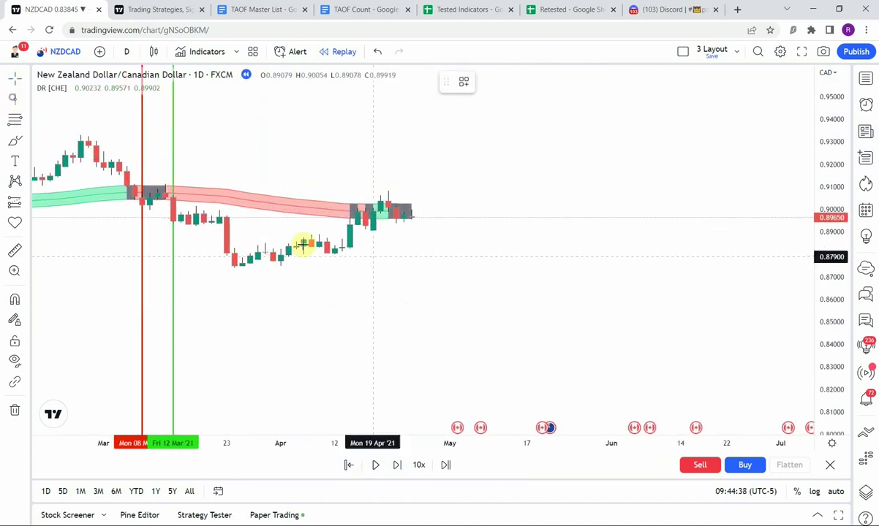
pyautogui.click(359, 262)
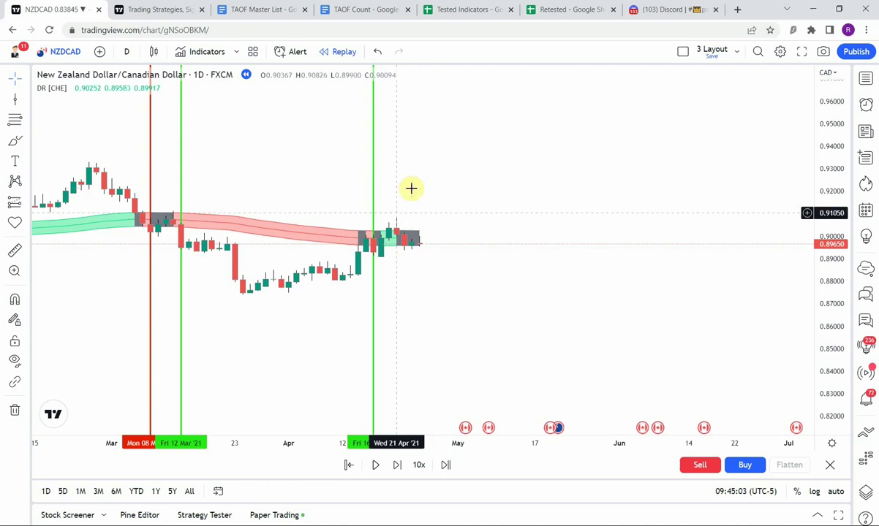
pyautogui.moveTo(476, 298); pyautogui.dragTo(477, 306)
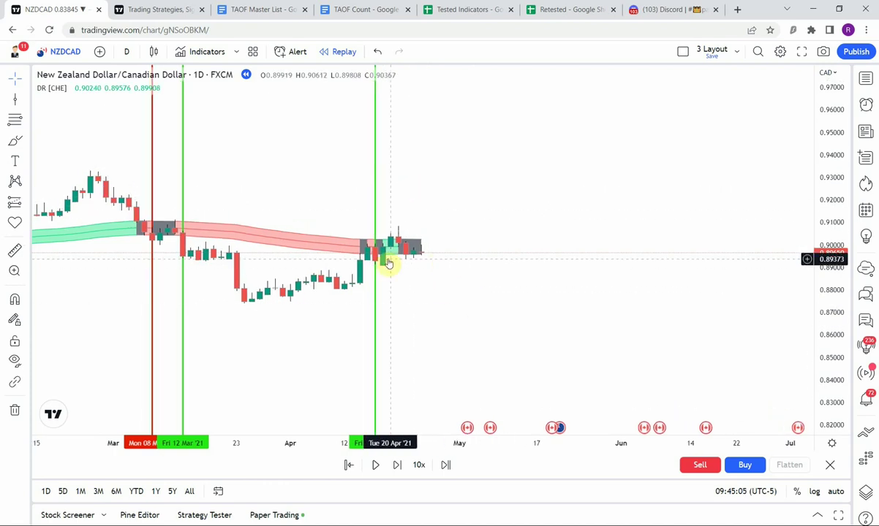
pyautogui.hotkey('shift', 'Right')
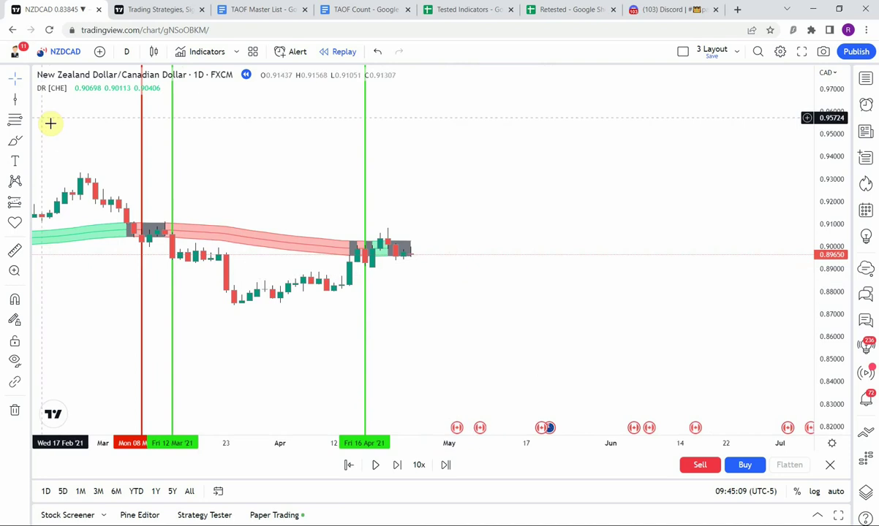
# Measure the price distance from the 16 April 2021 candle's close up past the top of the DR band.
pyautogui.click(14, 250)
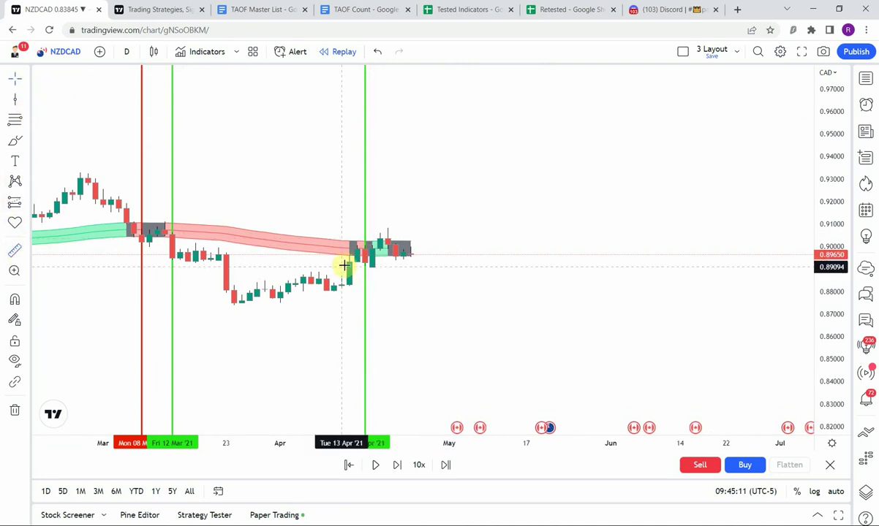
pyautogui.click(344, 262)
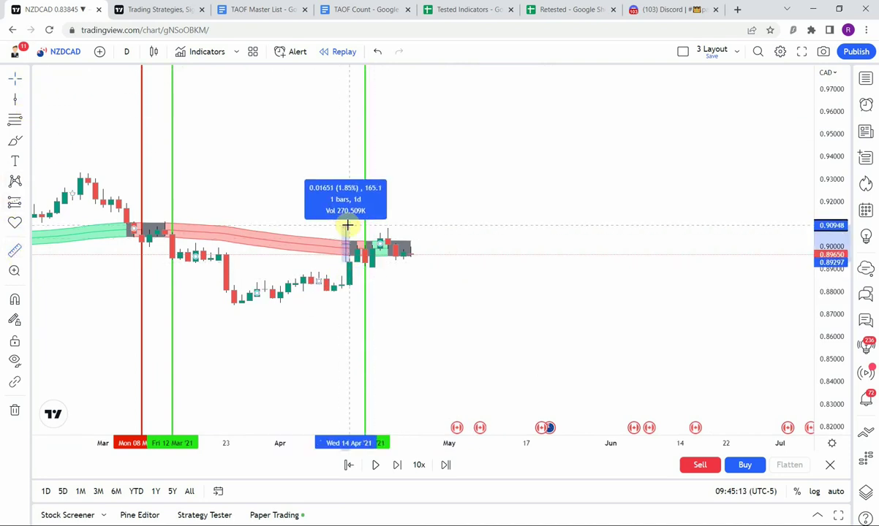
pyautogui.click(349, 229)
pyautogui.click(408, 274)
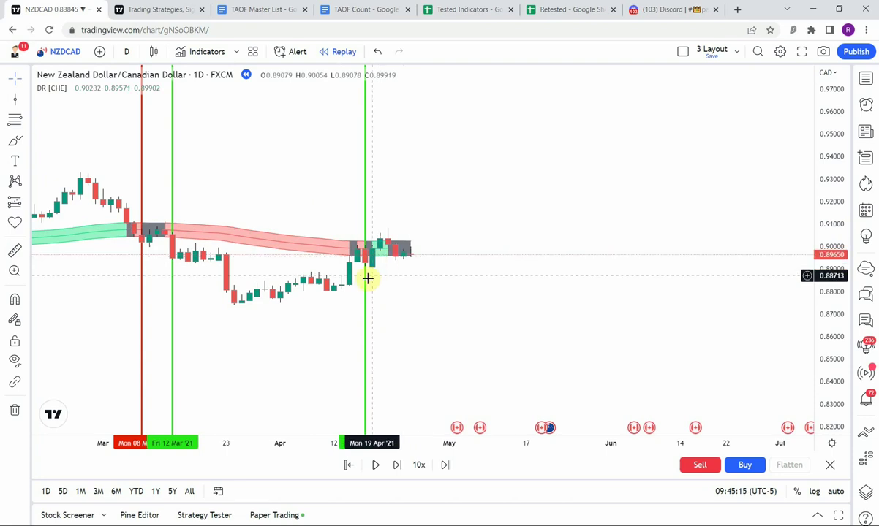
# Recolor the Fri 16 Apr '21 line red and mark the Tue 20 Apr '21 candle with another red vertical line.
pyautogui.click(365, 287)
pyautogui.click(486, 82)
pyautogui.click(497, 230)
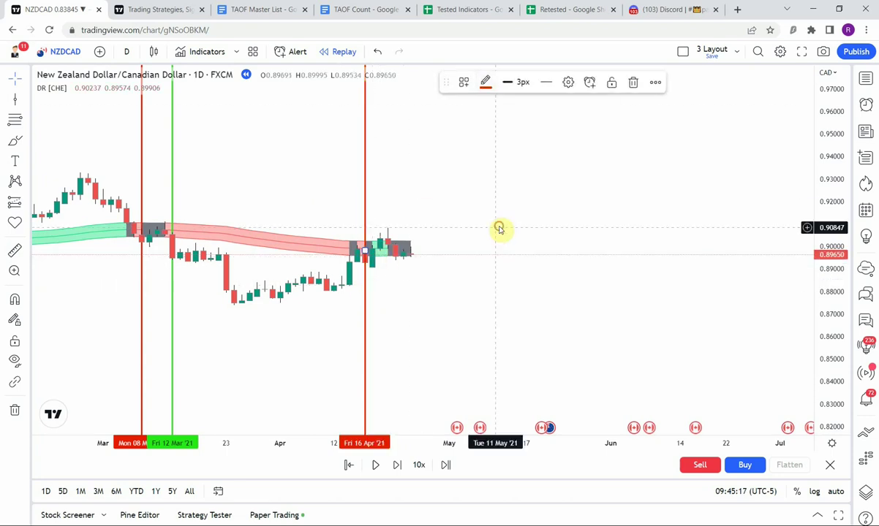
pyautogui.click(380, 296)
pyautogui.moveTo(538, 261); pyautogui.dragTo(538, 269)
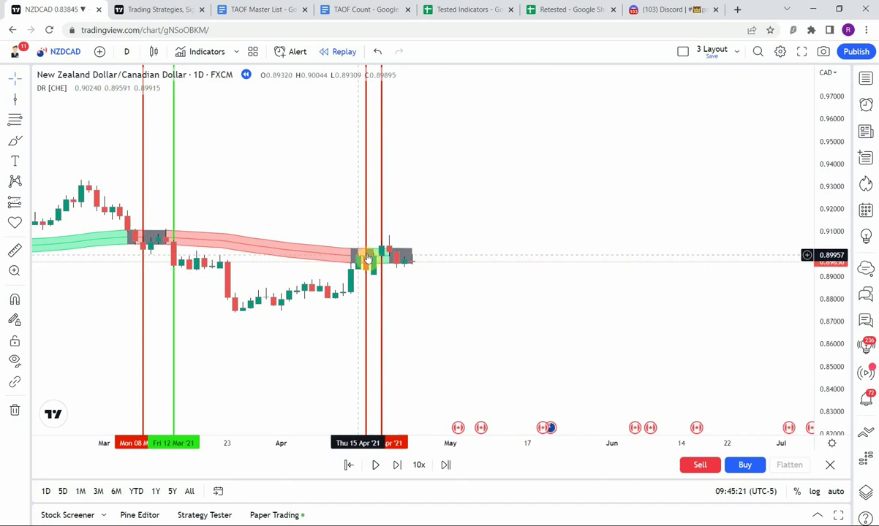
# Measure the price distance downward from the 20 April 2021 candle's close.
pyautogui.click(15, 250)
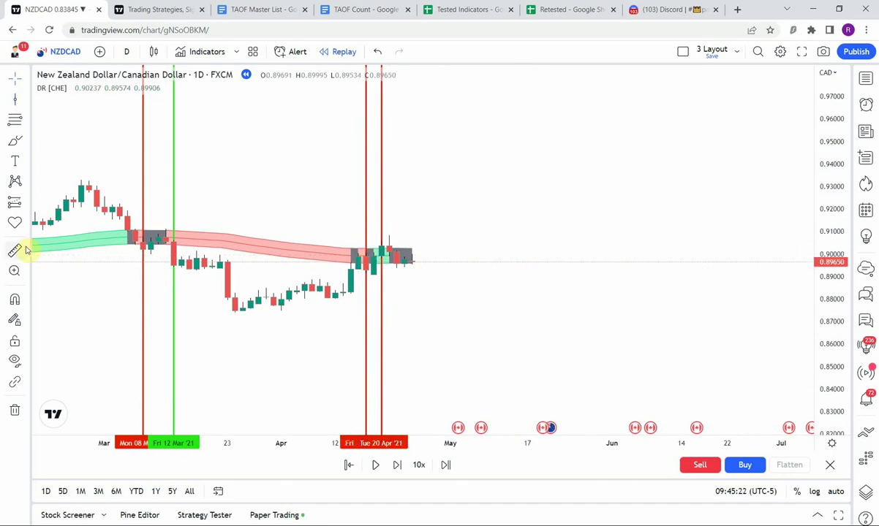
pyautogui.click(335, 246)
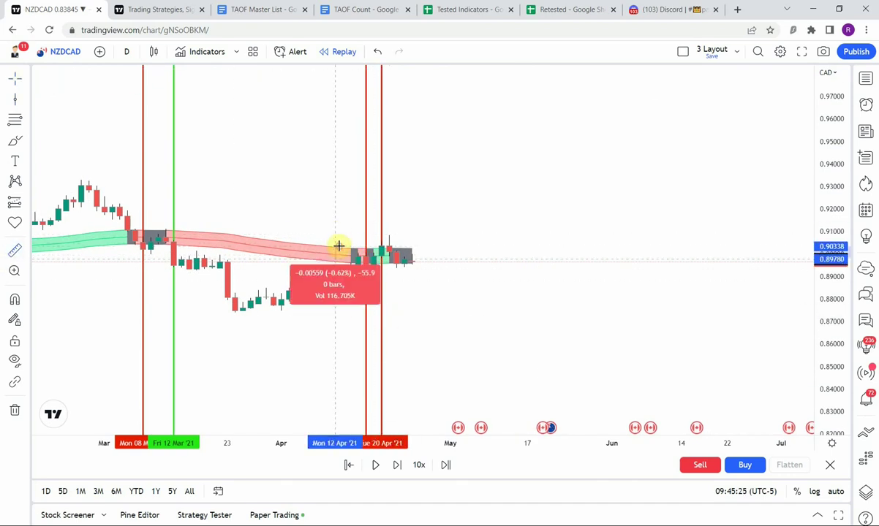
pyautogui.moveTo(623, 378); pyautogui.dragTo(613, 373)
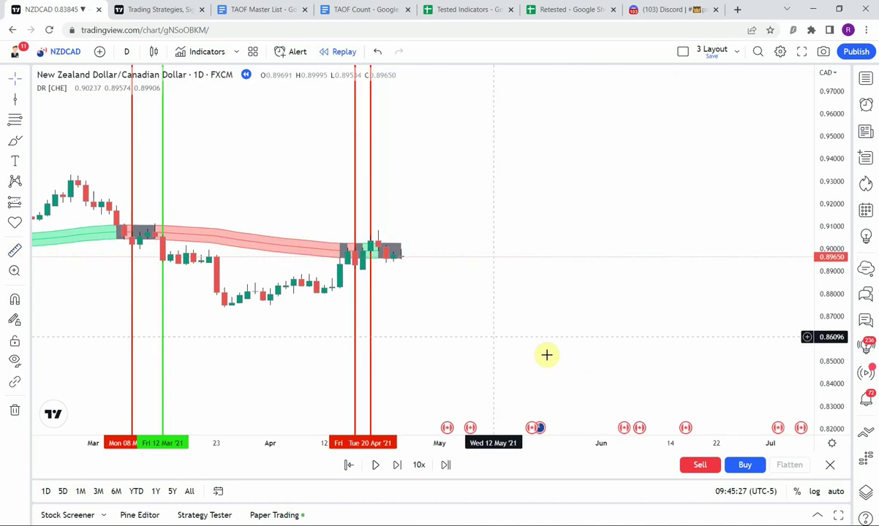
pyautogui.moveTo(461, 310); pyautogui.dragTo(466, 294)
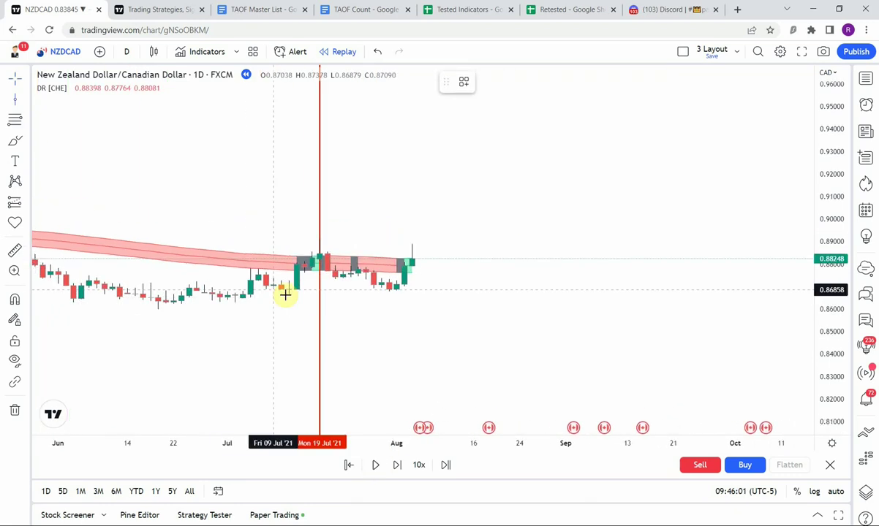
# Measure the July 2021 signal move and recolor the Wed 21 Jul '21 vertical line green.
pyautogui.keyDown('shift'); pyautogui.click(302, 280); pyautogui.keyUp('shift')
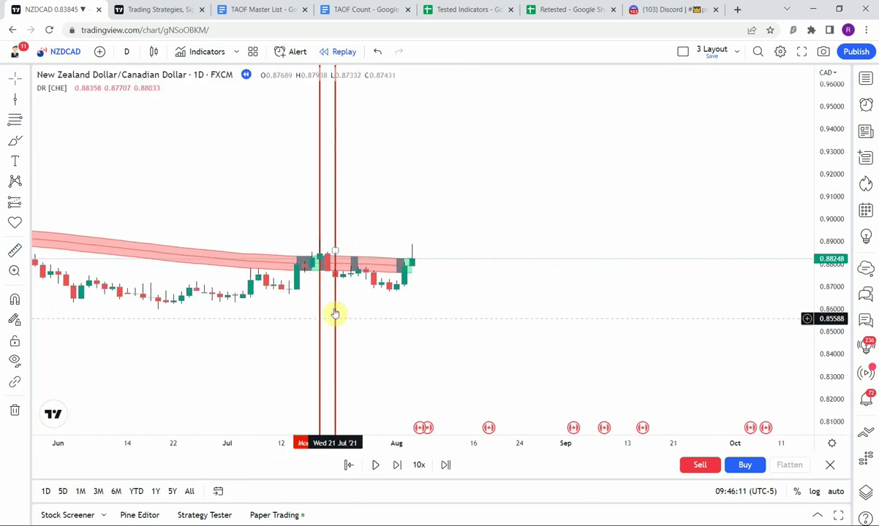
pyautogui.click(334, 281)
pyautogui.click(485, 83)
pyautogui.click(512, 258)
# Mark the Wed 04 Aug, Tue 17 Aug and Fri 27 Aug '21 signal candles with vertical lines while advancing the bar replay.
pyautogui.click(15, 97)
pyautogui.click(319, 259)
pyautogui.click(390, 260)
pyautogui.click(397, 465)
# Color the Fri 27 Aug '21 vertical line green and advance the bar replay.
pyautogui.click(357, 250)
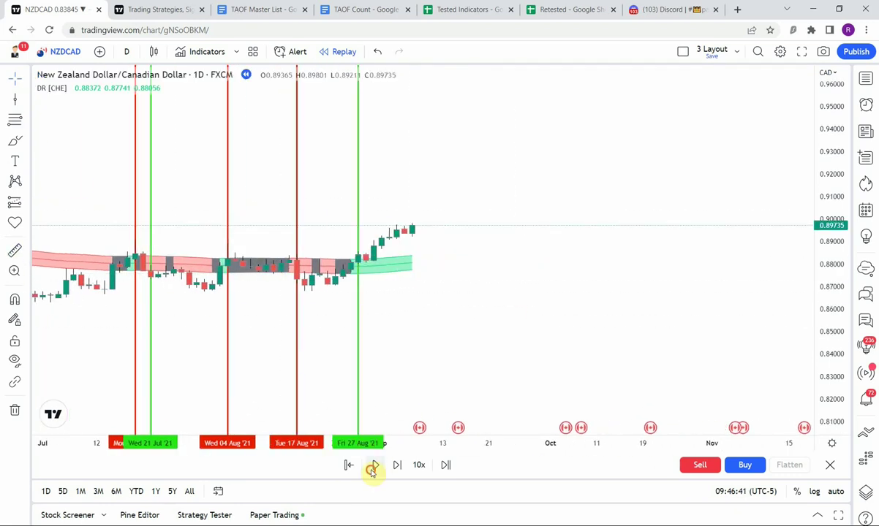
pyautogui.click(485, 83)
pyautogui.click(486, 229)
pyautogui.click(397, 465)
# Mark the next signal candle after August 2021 with a green vertical line and advance the bar replay.
pyautogui.click(15, 99)
pyautogui.click(296, 317)
pyautogui.click(485, 83)
pyautogui.click(487, 230)
pyautogui.click(397, 465)
pyautogui.click(300, 281)
pyautogui.click(397, 465)
# Add a vertical line at the following signal candle and color it green.
pyautogui.click(14, 99)
pyautogui.click(277, 301)
pyautogui.click(485, 82)
pyautogui.click(486, 229)
pyautogui.click(293, 280)
pyautogui.click(323, 279)
# Color the last signal's vertical line green and step the bar replay onward.
pyautogui.click(323, 329)
pyautogui.click(486, 83)
pyautogui.click(487, 230)
pyautogui.click(397, 465)
pyautogui.moveTo(562, 426); pyautogui.dragTo(454, 356)
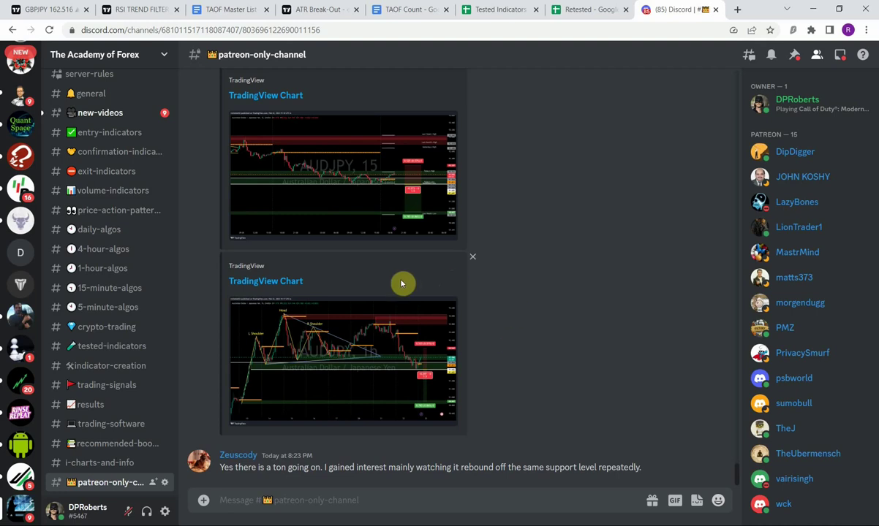
# In Discord, review the chart posts in patreon-only-channel, enlarging the AUDJPY 15-minute chart and going back to earlier messages.
pyautogui.scroll(2, 483, 345)
pyautogui.scroll(-2, 483, 345)
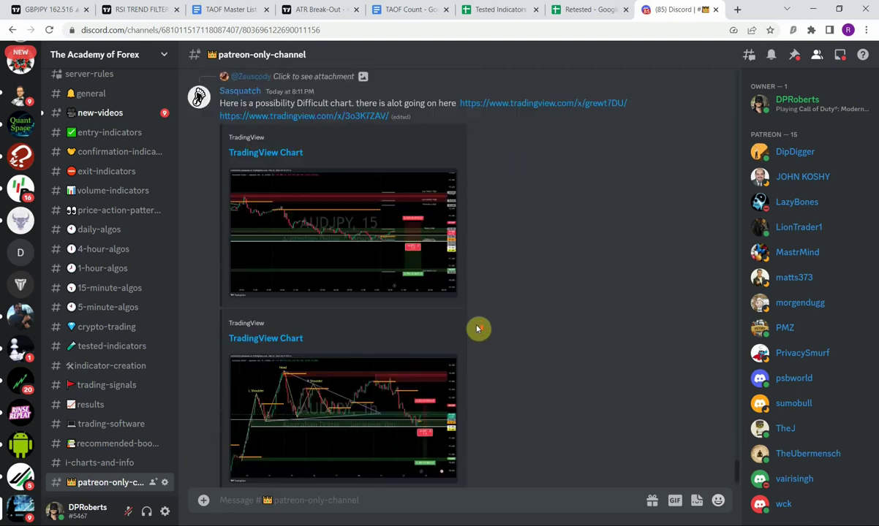
pyautogui.scroll(2, 477, 327)
pyautogui.click(352, 284)
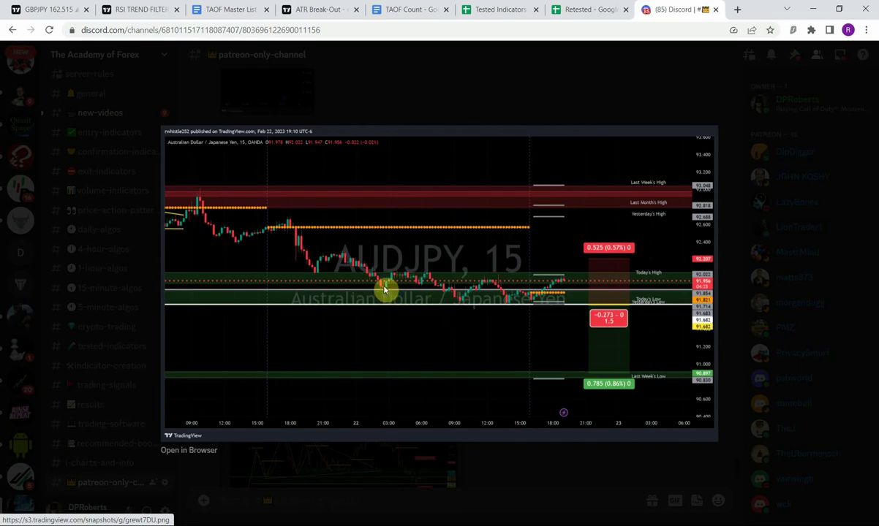
pyautogui.click(489, 107)
pyautogui.scroll(10, 512, 329)
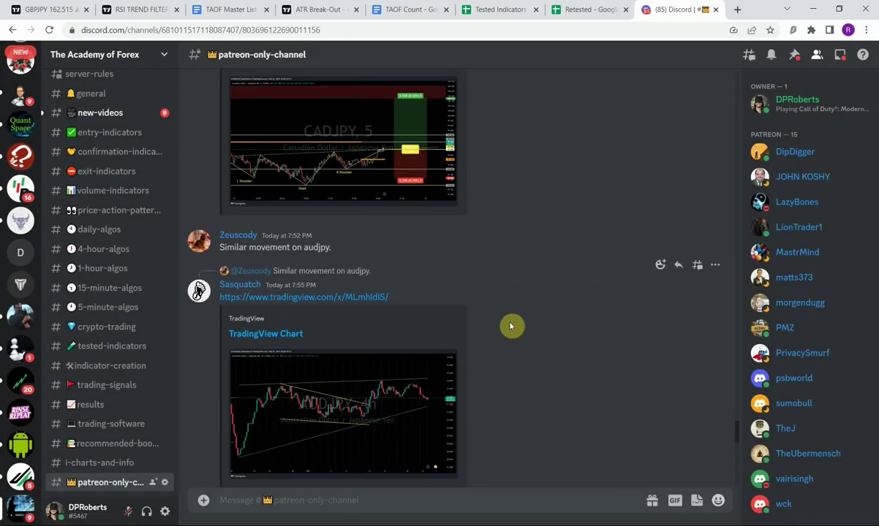
# Enlarge the CADJPY 15-minute head-and-shoulders chart posted in patreon-only-channel and examine its long setup.
pyautogui.scroll(3, 356, 378)
pyautogui.click(298, 358)
pyautogui.click(519, 141)
pyautogui.click(321, 155)
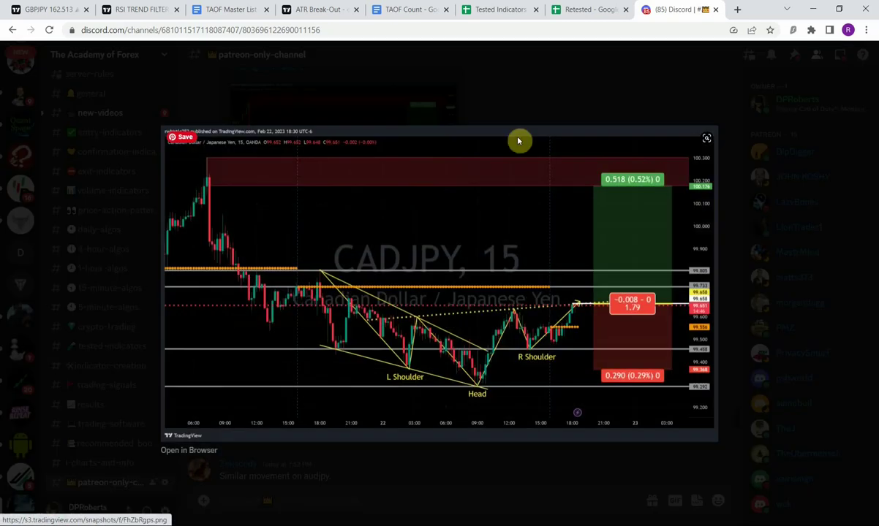
pyautogui.click(524, 112)
# Examine the enlarged AUDJPY 1-hour head-and-shoulders chart and the AUDJPY 4-hour trendline chart in the same channel.
pyautogui.scroll(-10, 545, 326)
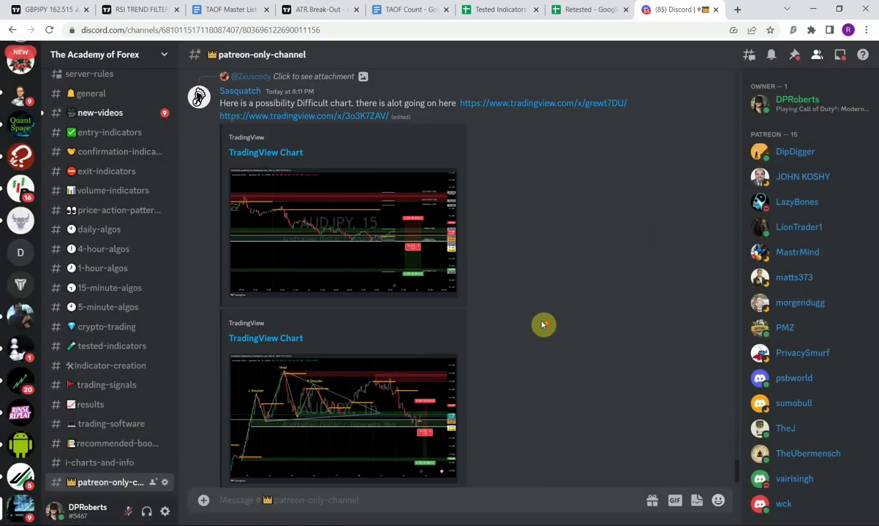
pyautogui.scroll(-1, 510, 373)
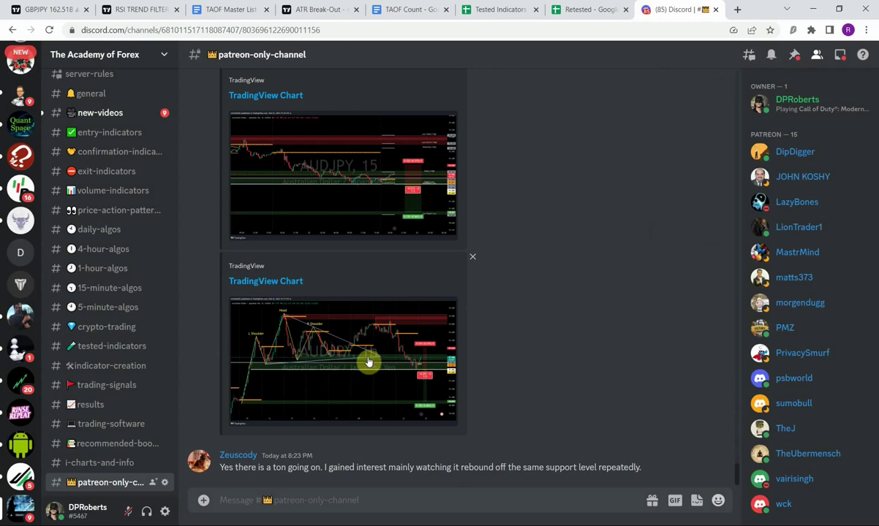
pyautogui.click(325, 337)
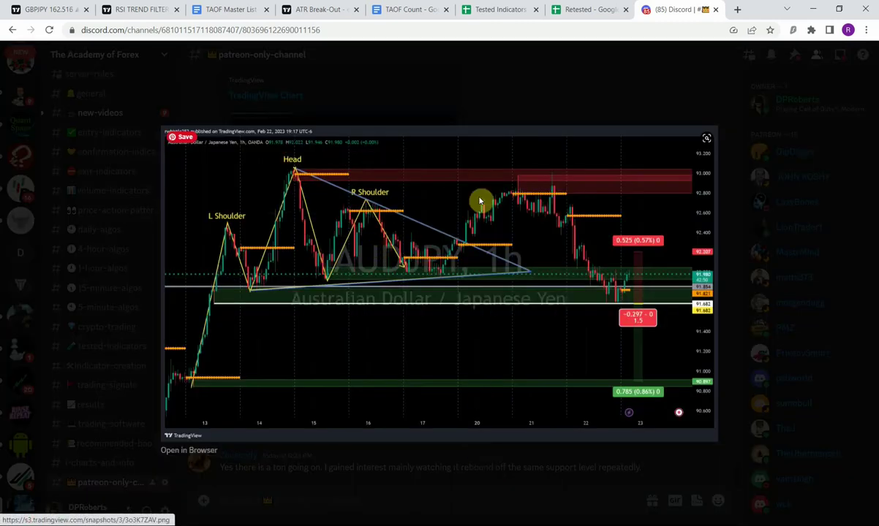
pyautogui.click(521, 112)
pyautogui.scroll(4, 480, 339)
pyautogui.scroll(3, 482, 343)
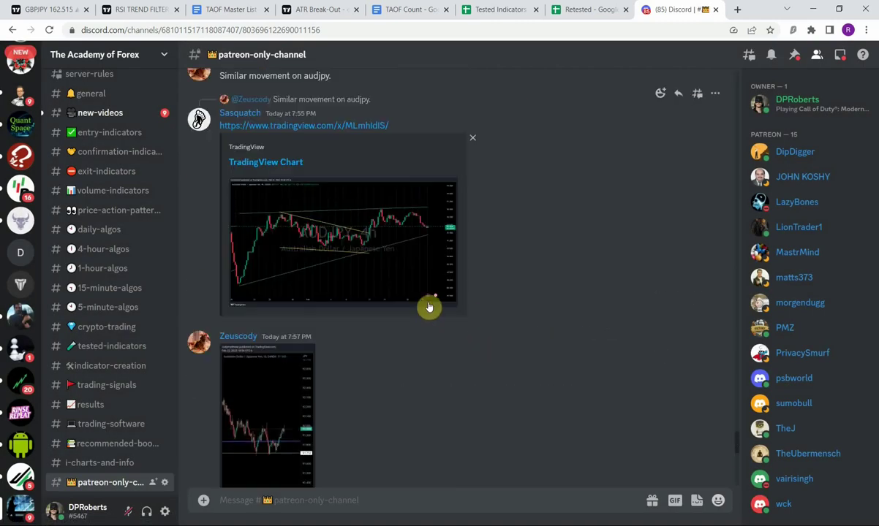
pyautogui.click(308, 236)
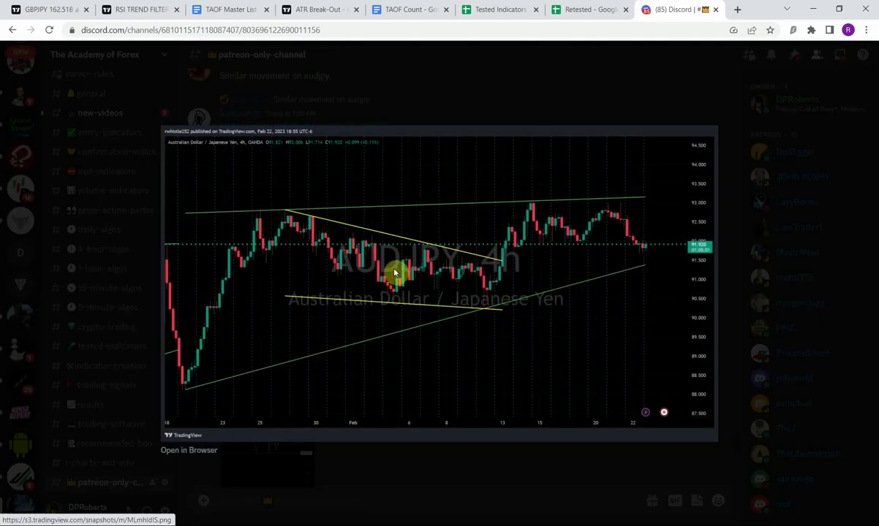
pyautogui.click(447, 114)
# Go back through the earlier chart posts to the GBPCHF trade update and the ChatGPT strategy video message.
pyautogui.scroll(4, 502, 340)
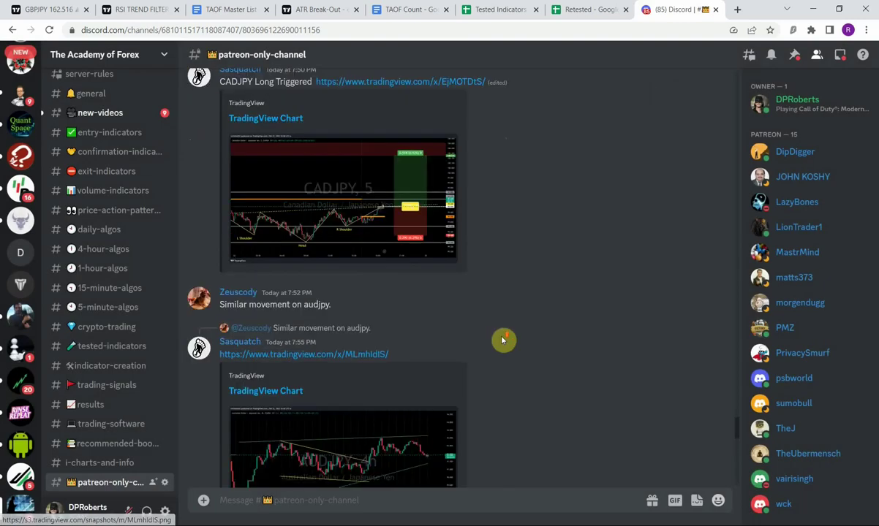
pyautogui.scroll(15, 502, 340)
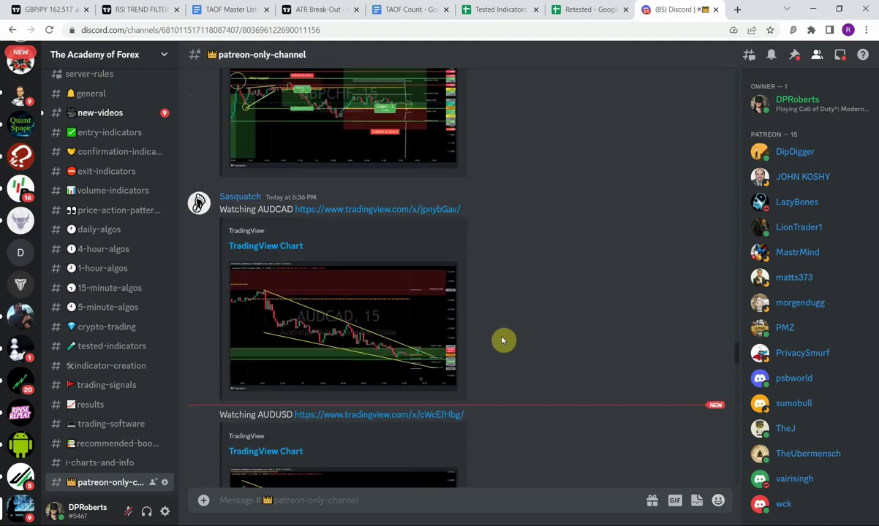
pyautogui.scroll(4, 502, 340)
pyautogui.scroll(-4, 503, 340)
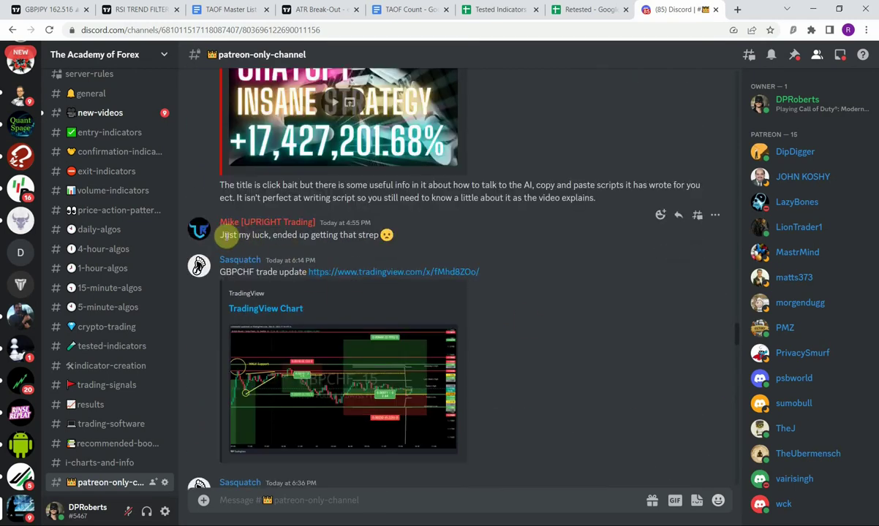
pyautogui.click(505, 263)
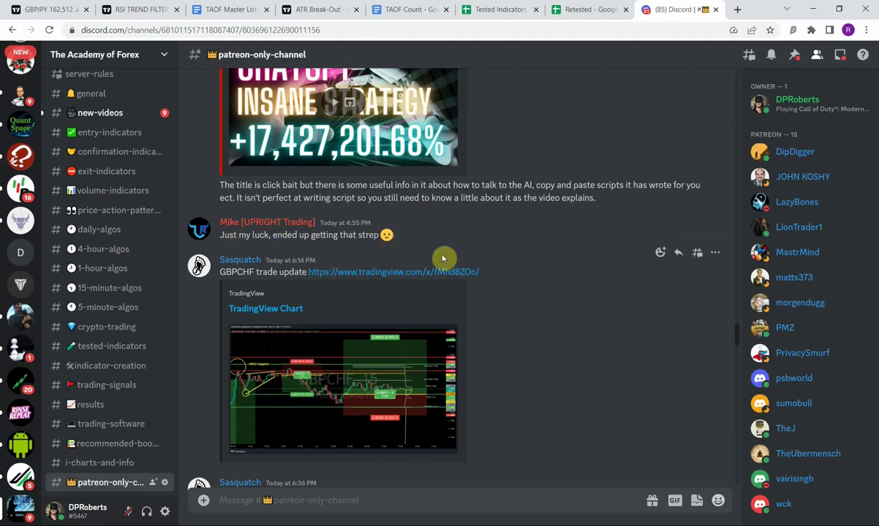
# Read the earlier channel conversation about coding in Pine Script and MT4, live trading and monthly goals.
pyautogui.scroll(4, 555, 294)
pyautogui.scroll(3, 550, 304)
pyautogui.scroll(-2, 550, 304)
pyautogui.scroll(3, 564, 329)
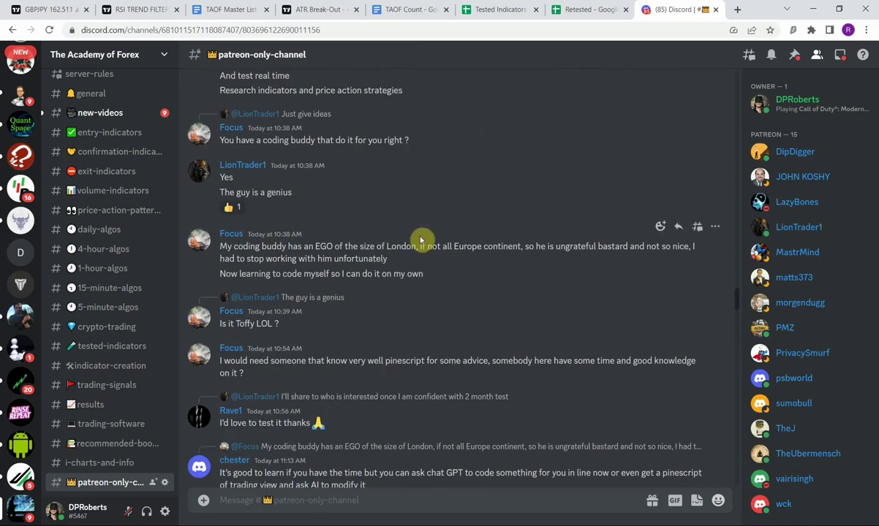
pyautogui.scroll(3, 421, 241)
pyautogui.scroll(-15, 419, 245)
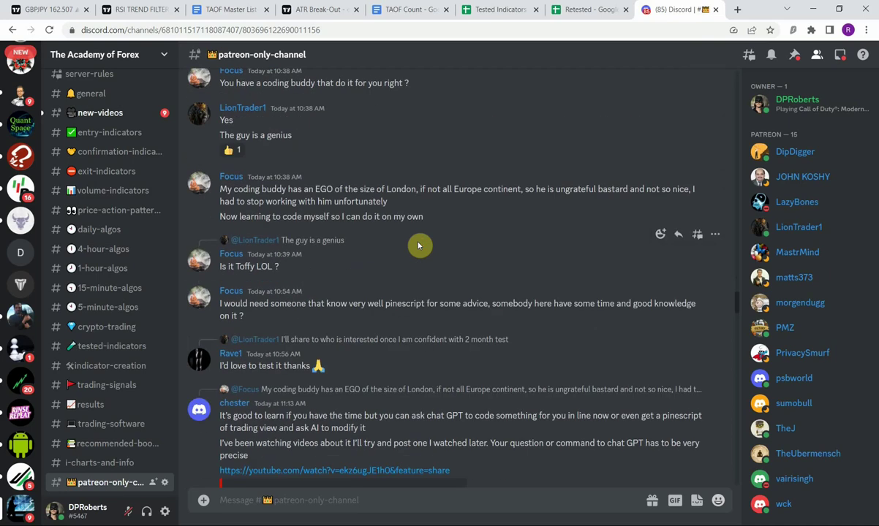
pyautogui.scroll(15, 524, 287)
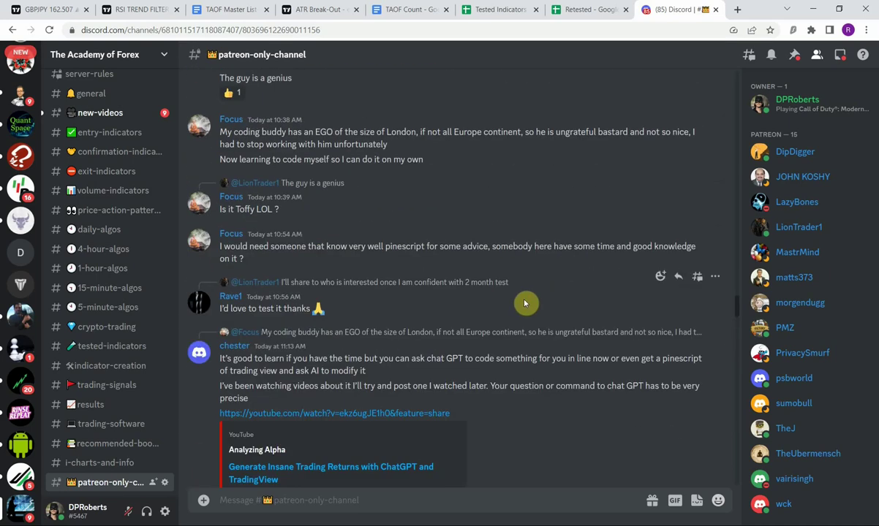
pyautogui.scroll(4, 419, 311)
pyautogui.scroll(6, 419, 311)
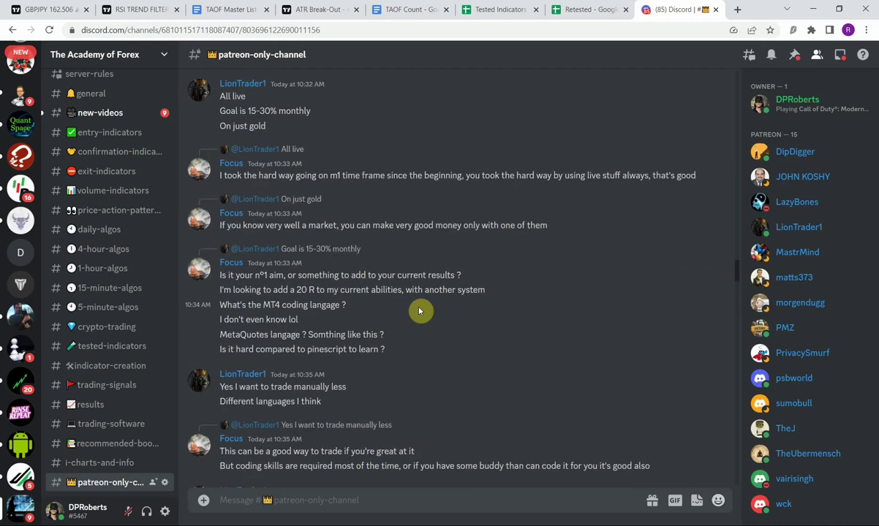
# Review the posted two-month test account screenshot and the XAUUSD algo-trading statistics with their replies.
pyautogui.scroll(2, 419, 312)
pyautogui.click(290, 229)
pyautogui.click(571, 309)
pyautogui.scroll(4, 406, 314)
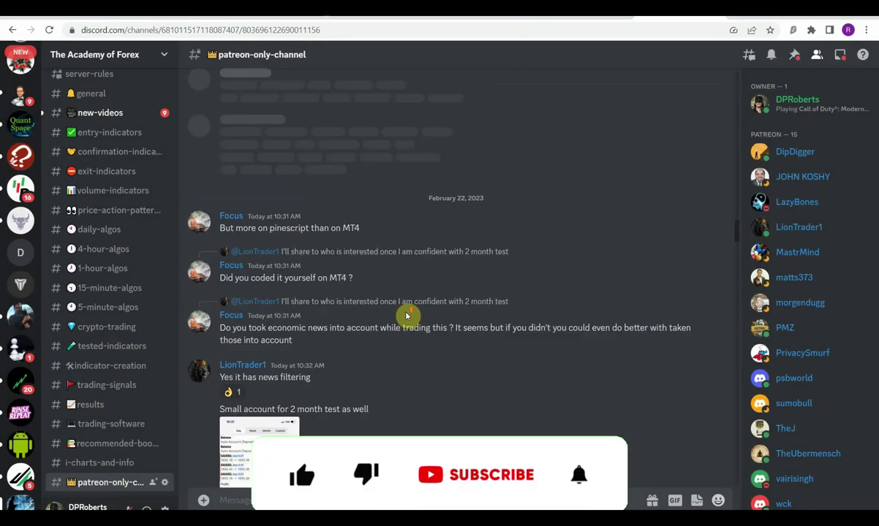
pyautogui.scroll(4, 384, 304)
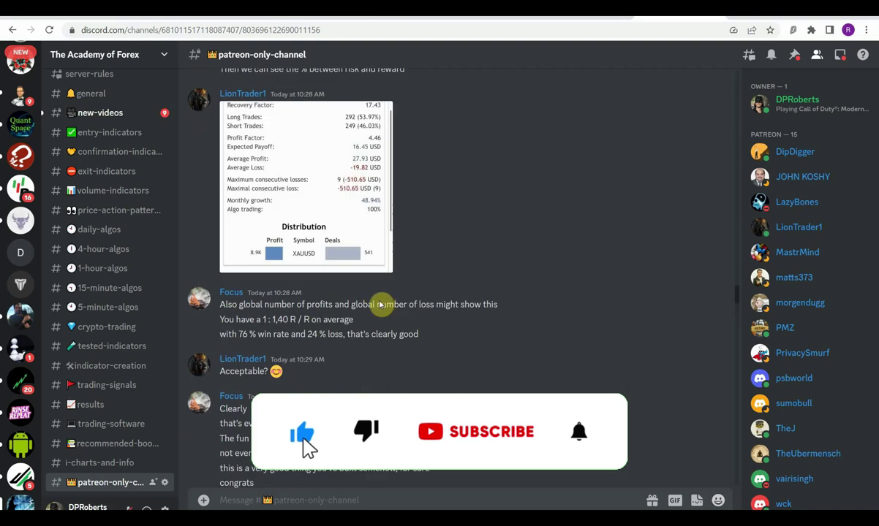
pyautogui.scroll(4, 385, 306)
pyautogui.scroll(-10, 483, 327)
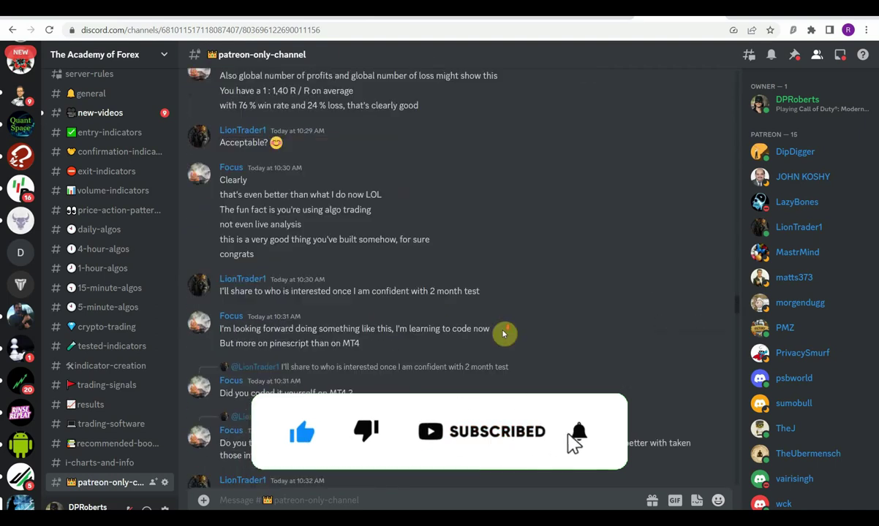
# Return through the channel to the most recent CADJPY and AUDJPY chart posts.
pyautogui.scroll(-15, 463, 328)
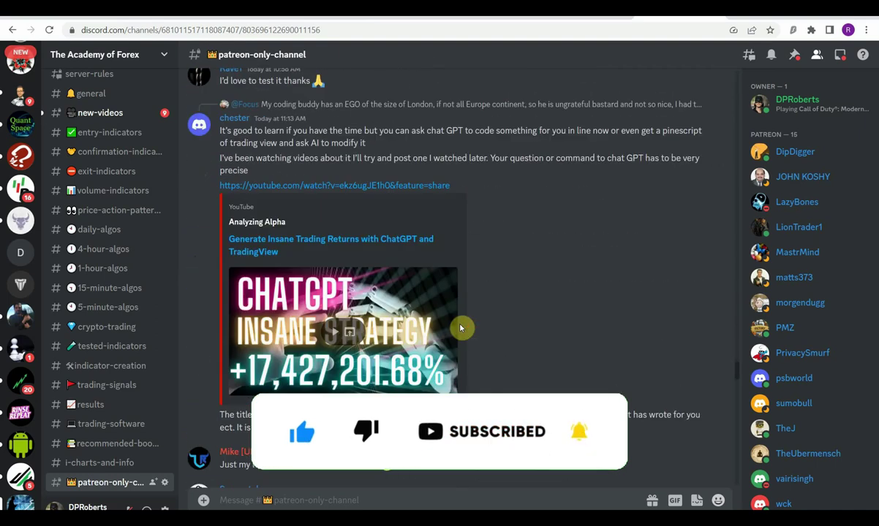
pyautogui.scroll(-15, 487, 343)
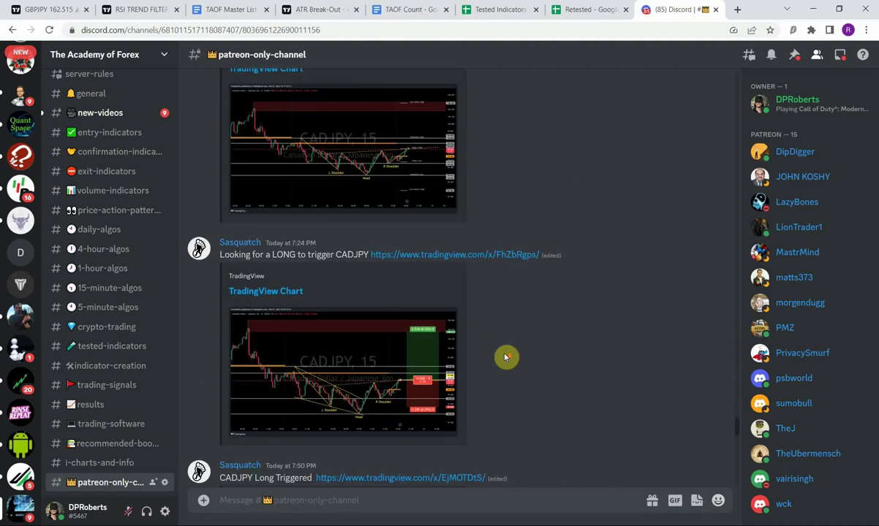
pyautogui.scroll(-5, 509, 362)
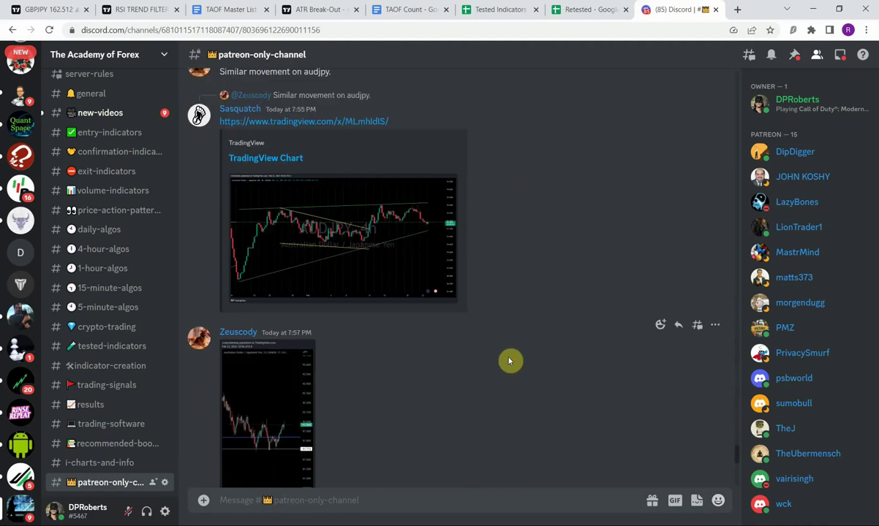
pyautogui.scroll(-3, 509, 361)
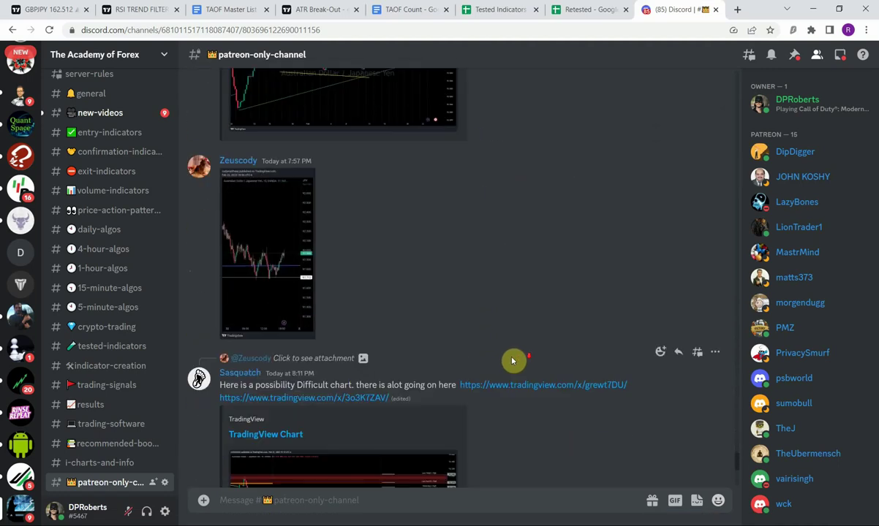
pyautogui.scroll(-4, 511, 361)
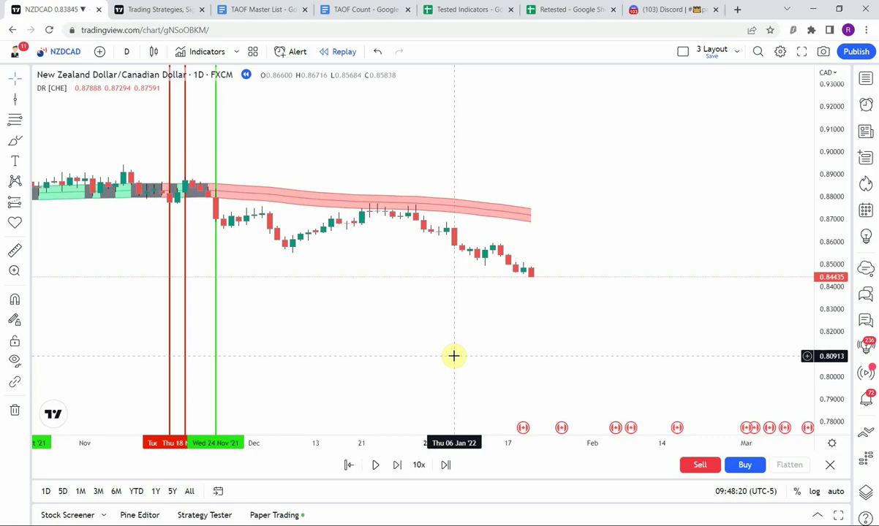
# On the TradingView NZDCAD daily chart, review the DR indicator's green and red signal lines from March to November 2021.
pyautogui.scroll(-5, 453, 356)
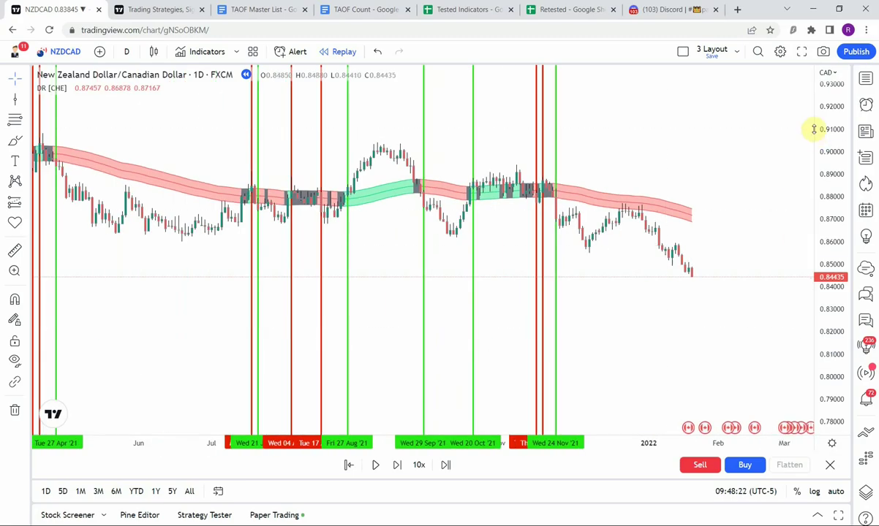
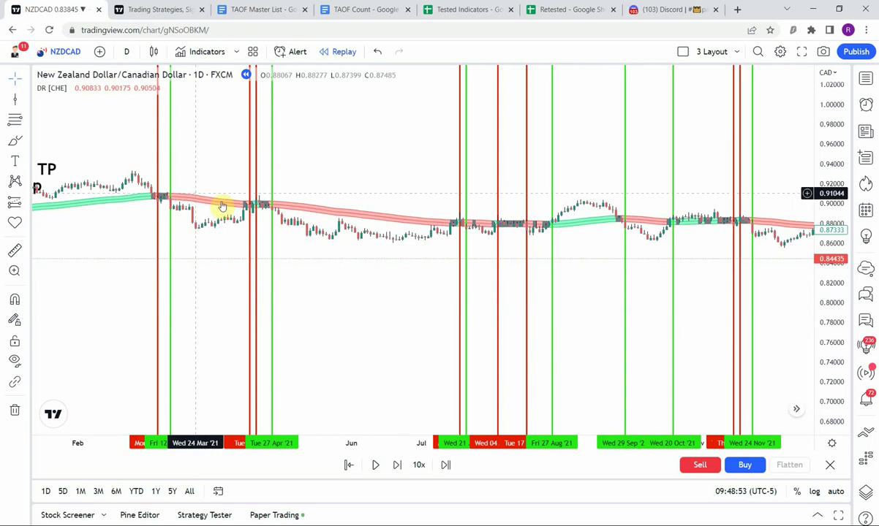
pyautogui.moveTo(824, 343); pyautogui.dragTo(832, 207)
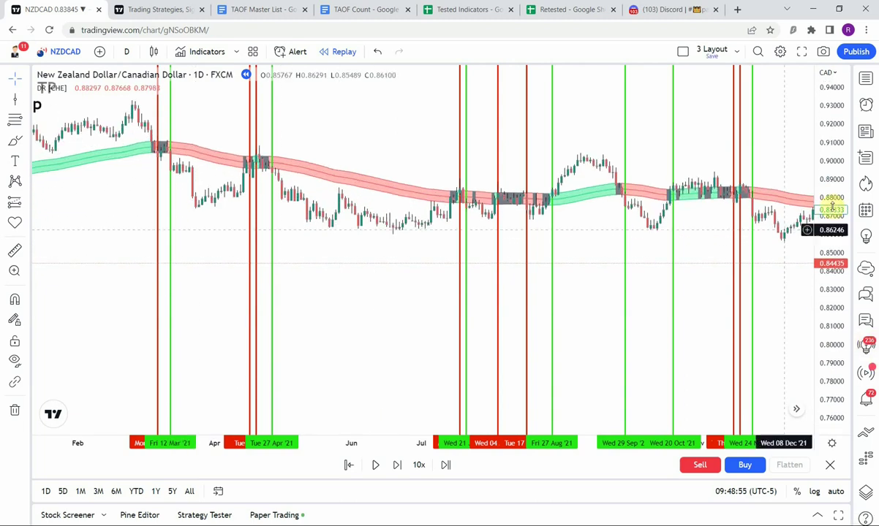
pyautogui.scroll(2, 166, 370)
pyautogui.moveTo(254, 315); pyautogui.dragTo(316, 359)
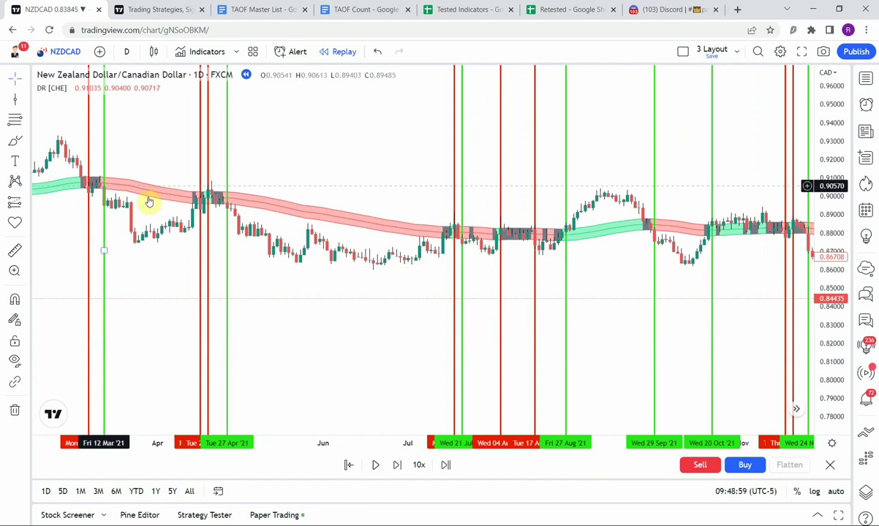
pyautogui.moveTo(291, 305); pyautogui.dragTo(310, 307)
pyautogui.moveTo(316, 344)
pyautogui.mouseDown()
pyautogui.moveTo(296, 330)
pyautogui.moveTo(310, 339)
pyautogui.mouseUp()
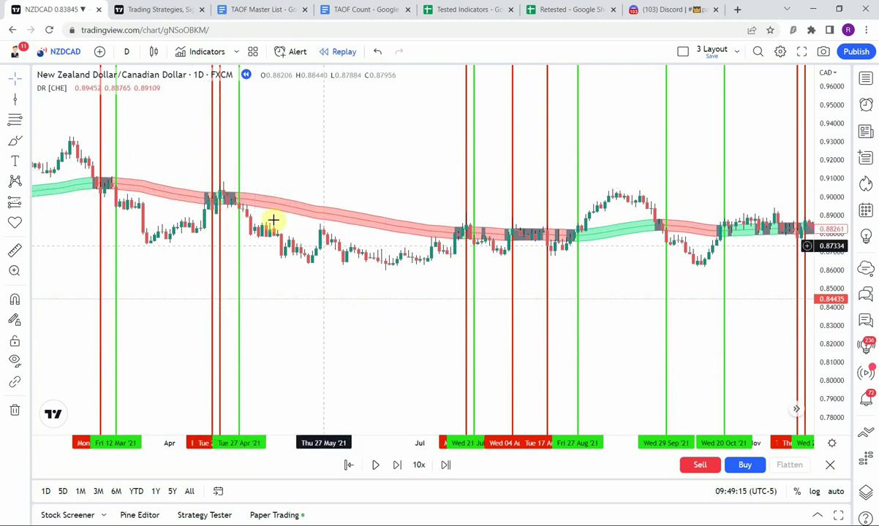
pyautogui.moveTo(379, 343); pyautogui.dragTo(372, 357)
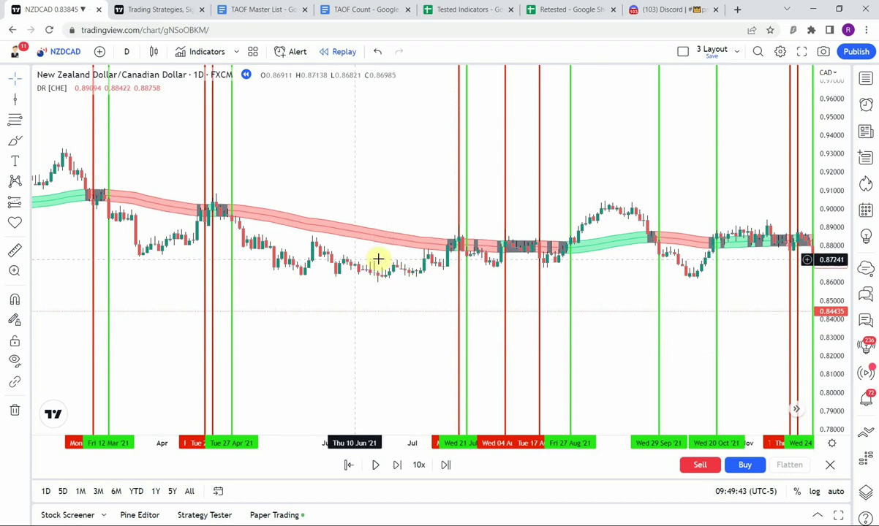
pyautogui.moveTo(280, 265)
pyautogui.mouseDown()
pyautogui.moveTo(449, 286)
pyautogui.moveTo(192, 265)
pyautogui.moveTo(310, 261)
pyautogui.moveTo(287, 272)
pyautogui.mouseUp()
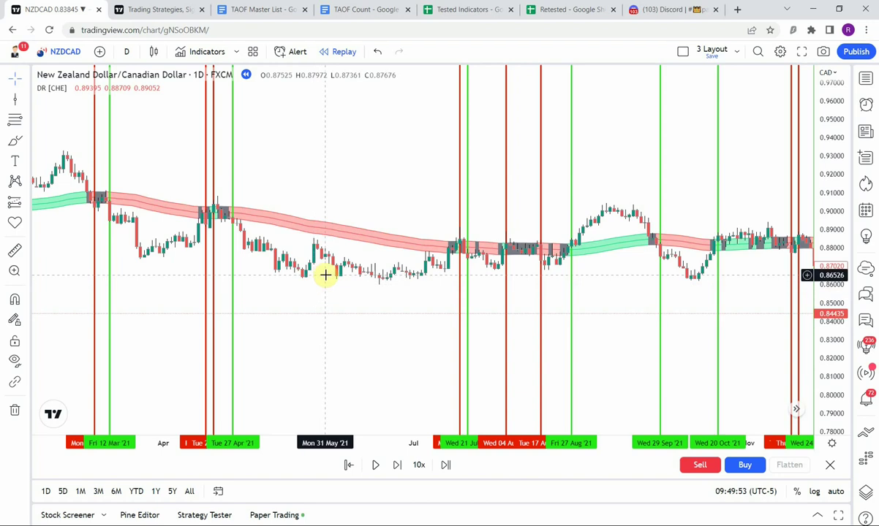
pyautogui.moveTo(326, 273); pyautogui.dragTo(359, 281)
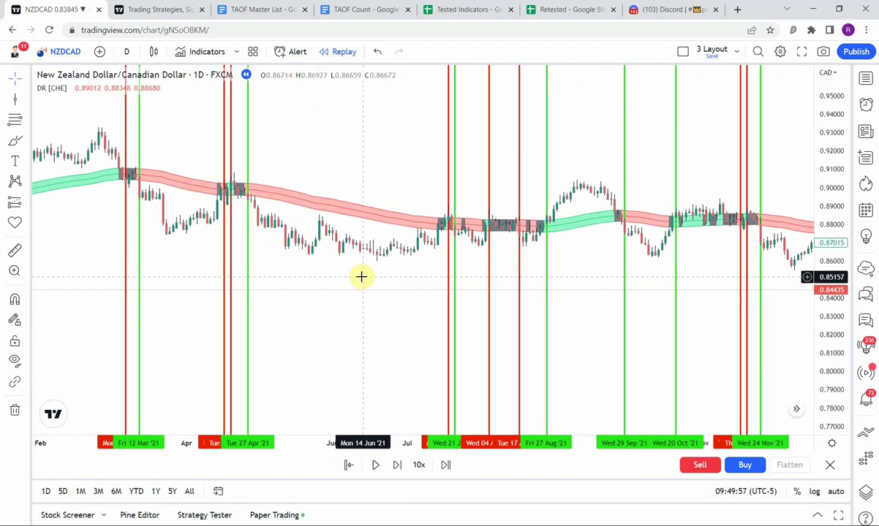